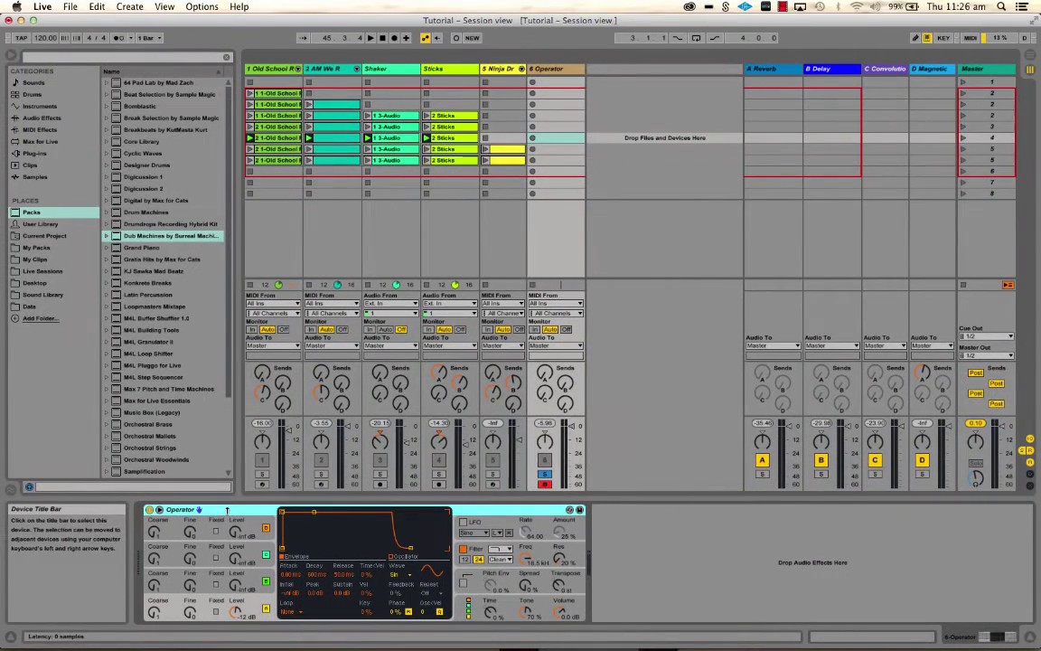
Show the Instruments category in the browser and examine the waveform list and level control of Operator's oscillator A
{"action": "left_click", "coordinate": [51, 108]}
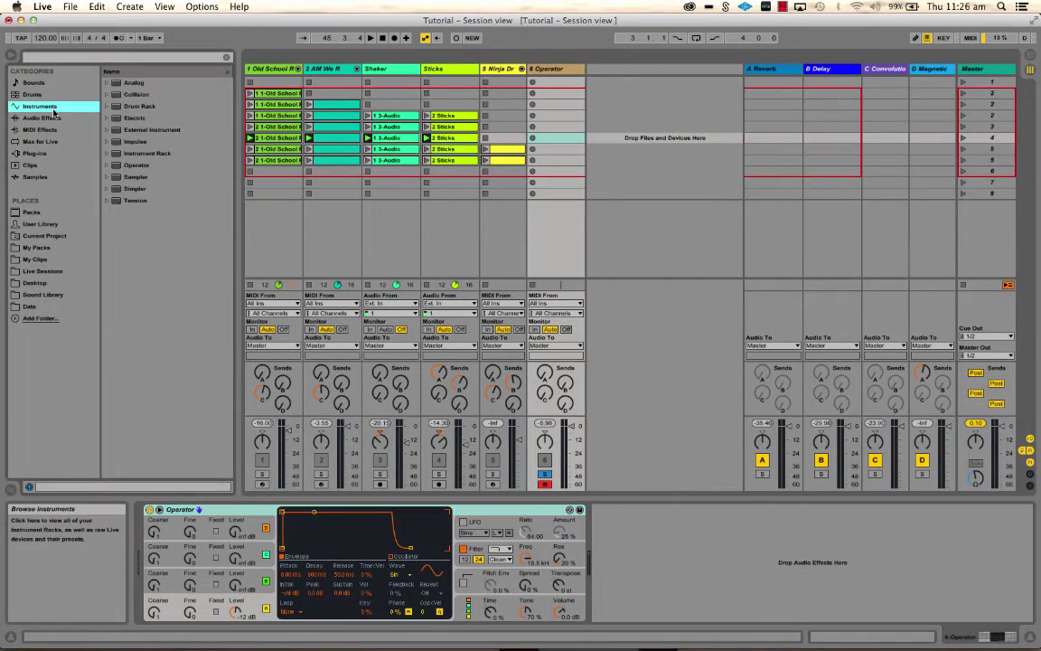
{"action": "left_click", "coordinate": [118, 167]}
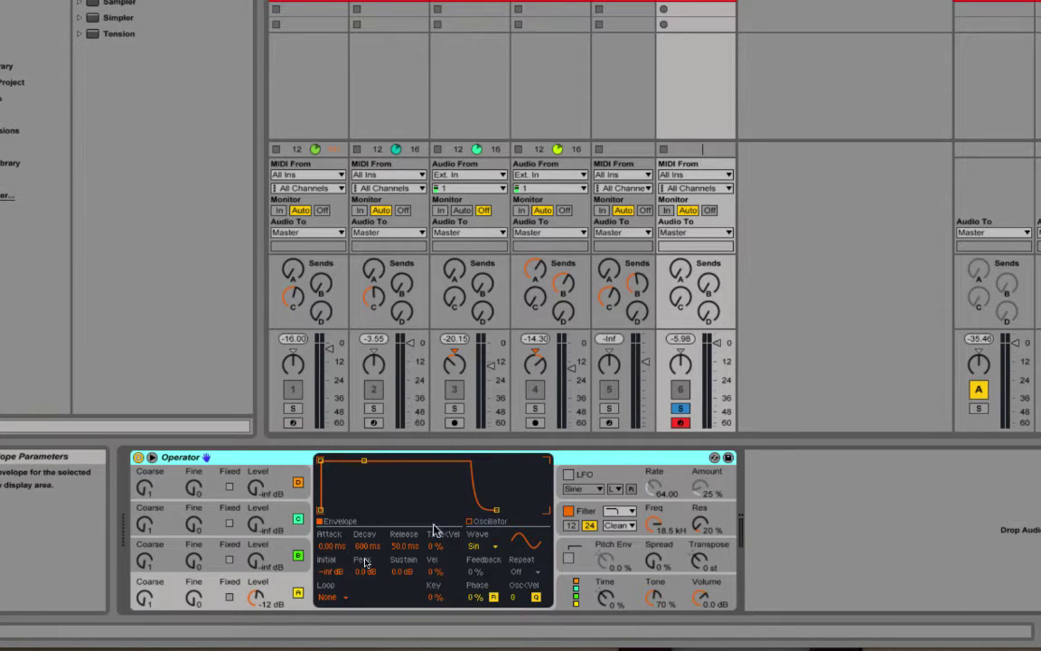
{"action": "left_click", "coordinate": [476, 547]}
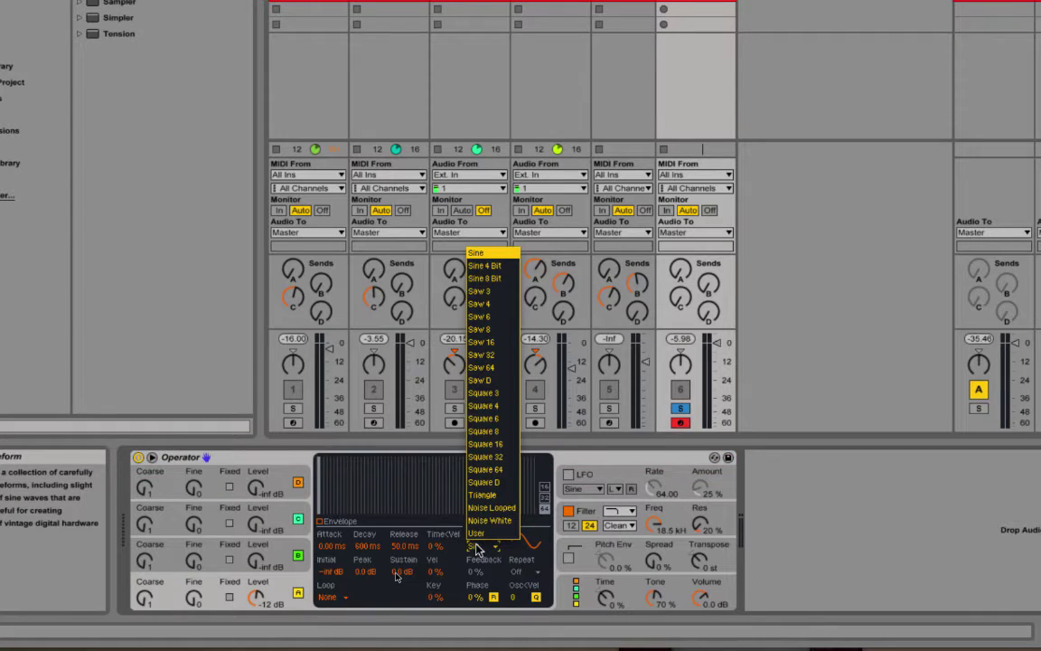
{"action": "left_click", "coordinate": [476, 548]}
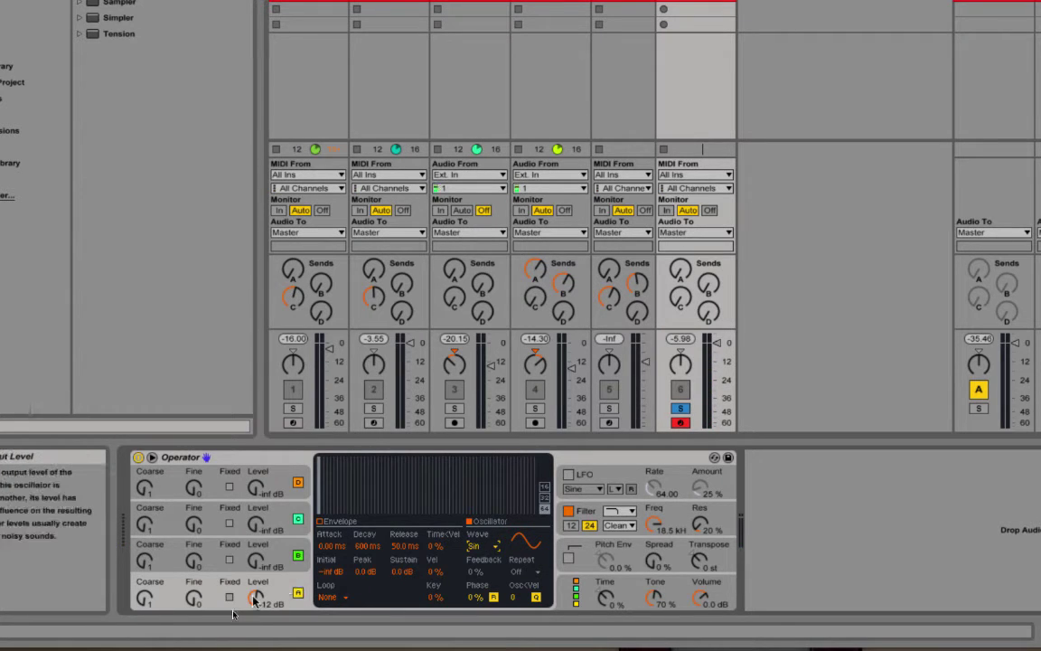
{"action": "left_click_drag", "start_coordinate": [254, 598], "coordinate": [233, 583]}
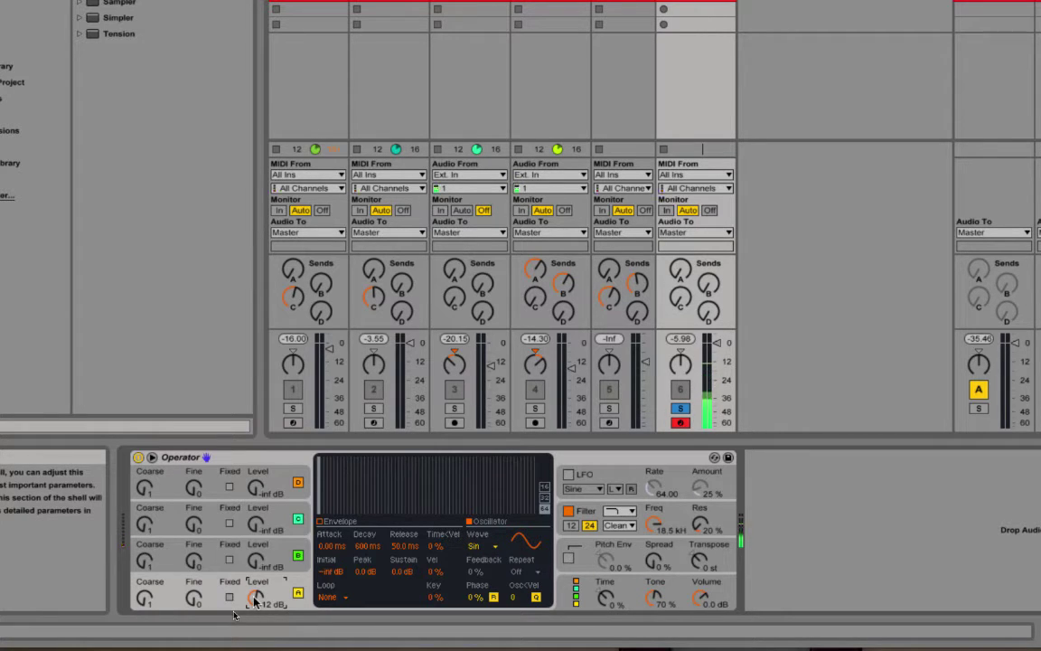
Examine Operator's LFO, Filter and Pitch Env settings, and return to oscillator A to inspect its Fine and Coarse tuning
{"action": "left_click", "coordinate": [605, 473]}
{"action": "left_click", "coordinate": [594, 521]}
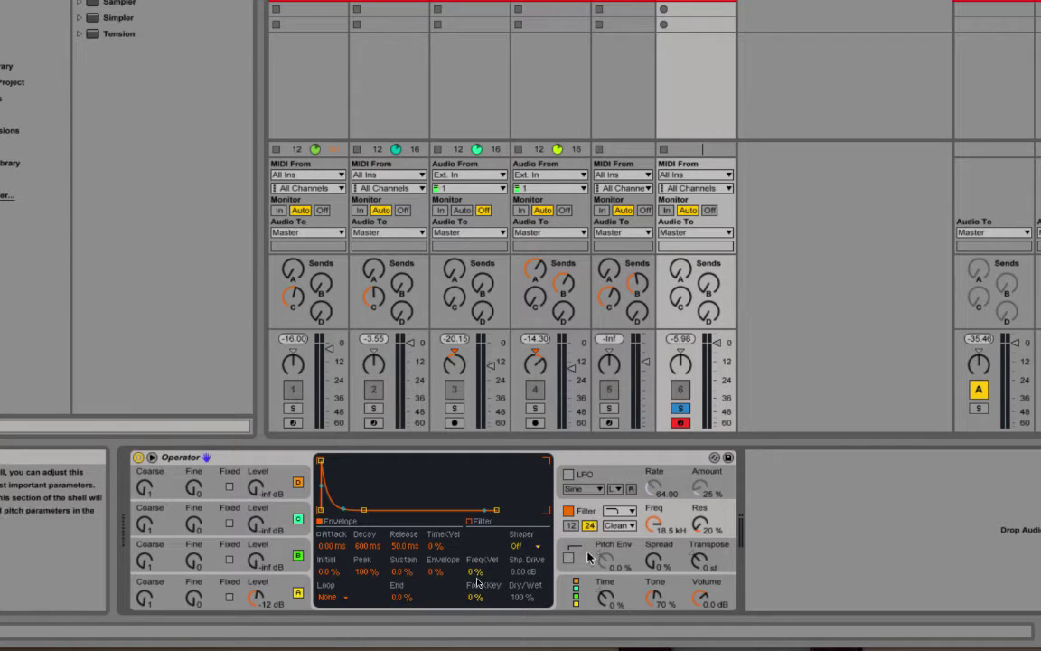
{"action": "left_click", "coordinate": [588, 557]}
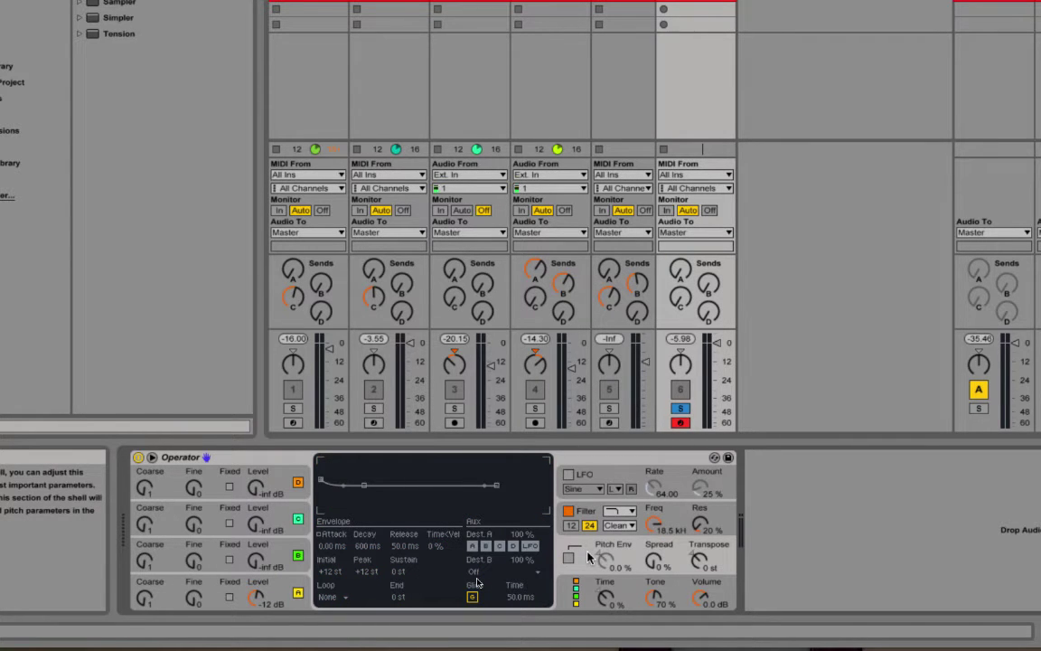
{"action": "left_click", "coordinate": [587, 511]}
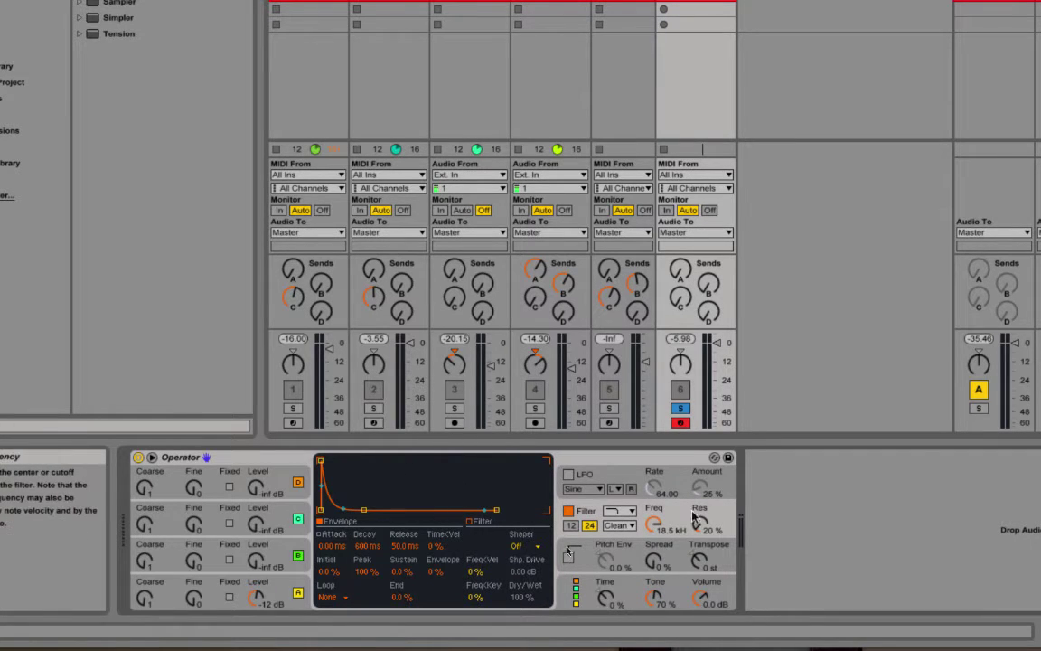
{"action": "left_click", "coordinate": [279, 585]}
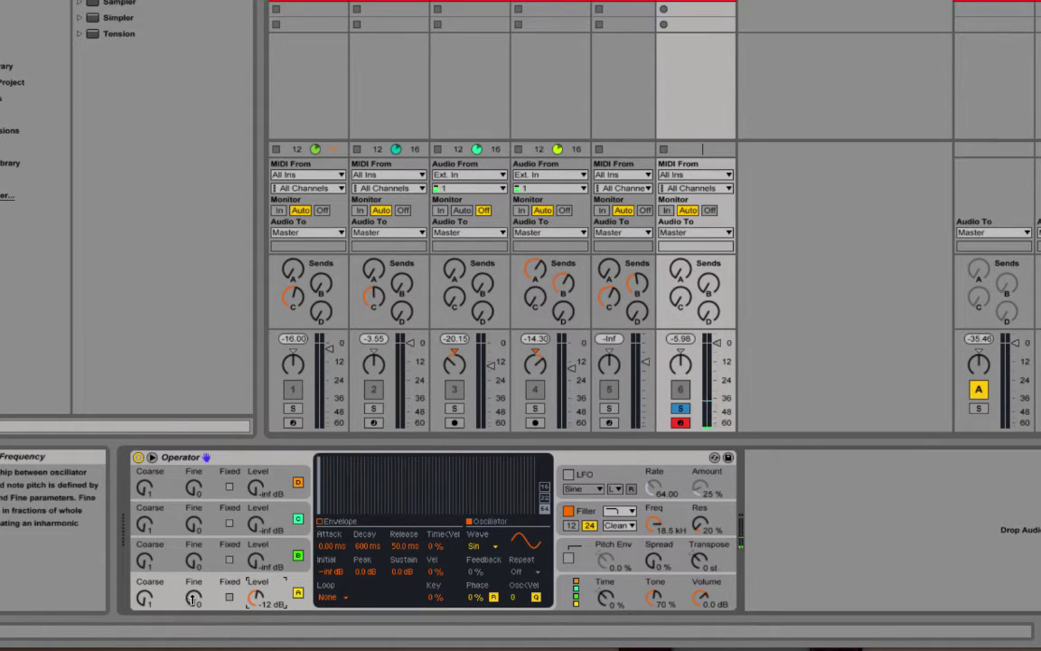
{"action": "left_click_drag", "start_coordinate": [193, 598], "coordinate": [145, 564]}
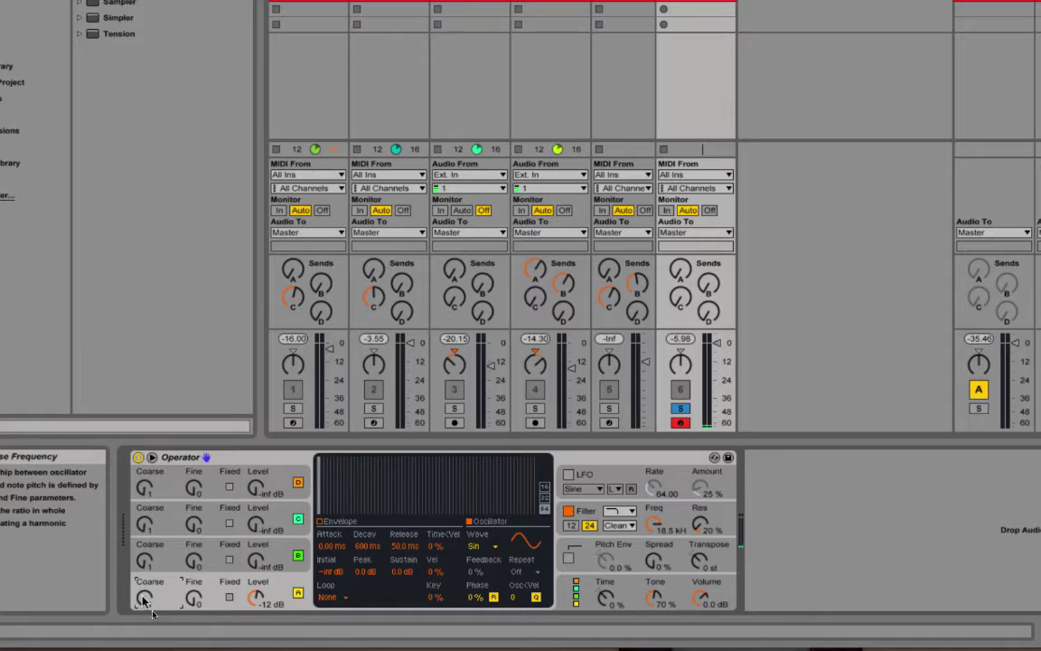
Try oscillator A with the Saw 3 wave and hand-drawn partials, and return it to Sine
{"action": "left_click", "coordinate": [473, 546]}
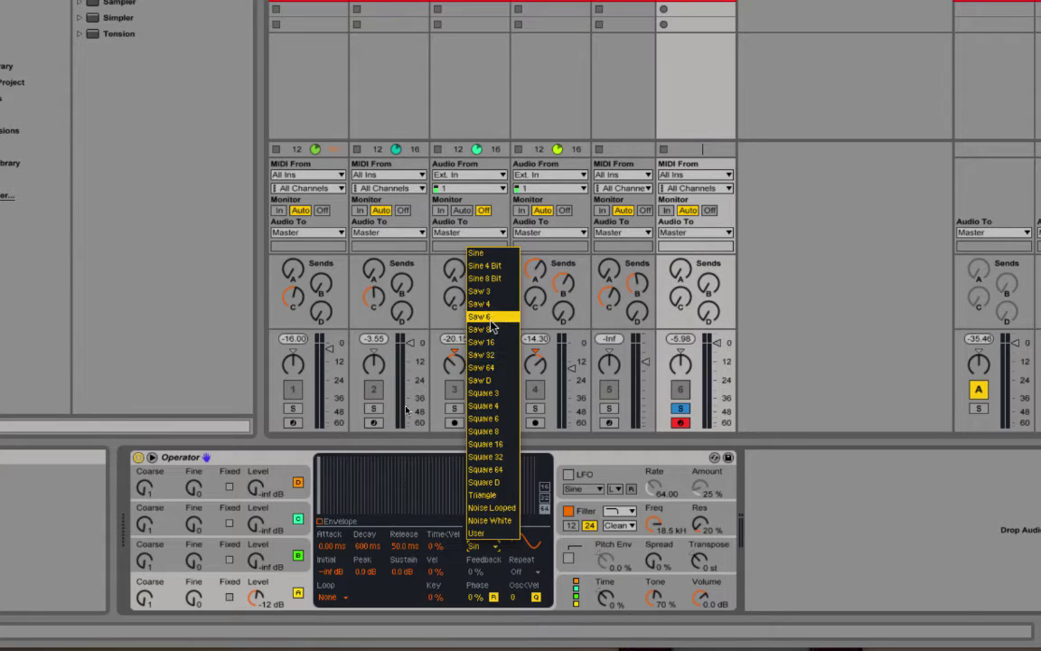
{"action": "left_click", "coordinate": [488, 291]}
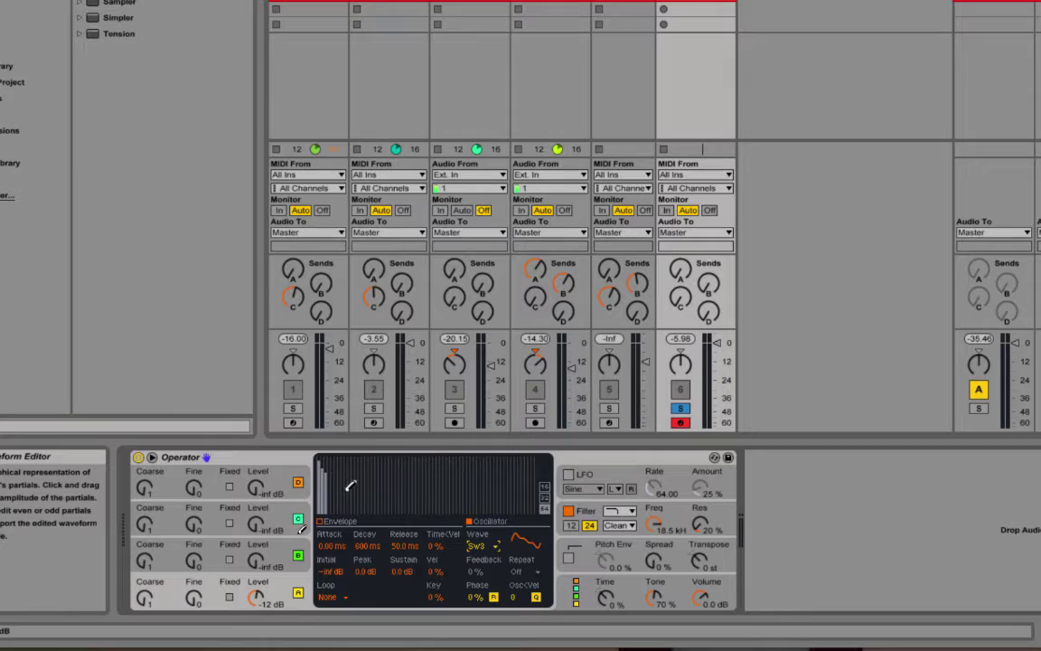
{"action": "mouse_move", "coordinate": [320, 479]}
{"action": "left_mouse_down"}
{"action": "mouse_move", "coordinate": [387, 490]}
{"action": "mouse_move", "coordinate": [397, 486]}
{"action": "mouse_move", "coordinate": [387, 466]}
{"action": "mouse_move", "coordinate": [422, 458]}
{"action": "mouse_move", "coordinate": [363, 502]}
{"action": "mouse_move", "coordinate": [337, 482]}
{"action": "mouse_move", "coordinate": [453, 511]}
{"action": "mouse_move", "coordinate": [420, 496]}
{"action": "mouse_move", "coordinate": [370, 477]}
{"action": "left_mouse_up"}
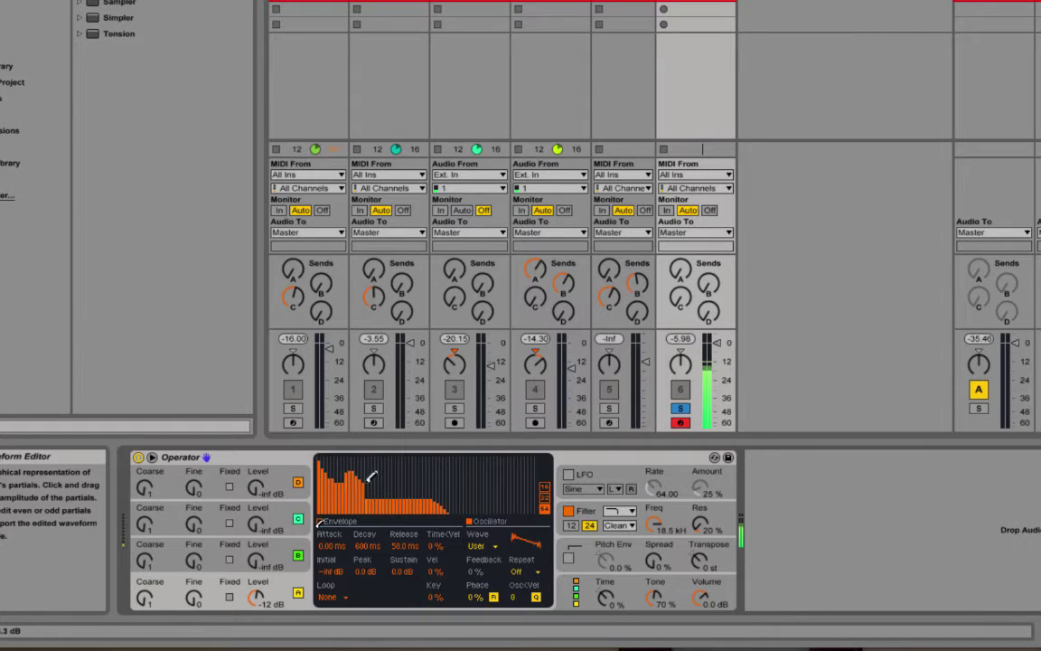
{"action": "left_click", "coordinate": [483, 547]}
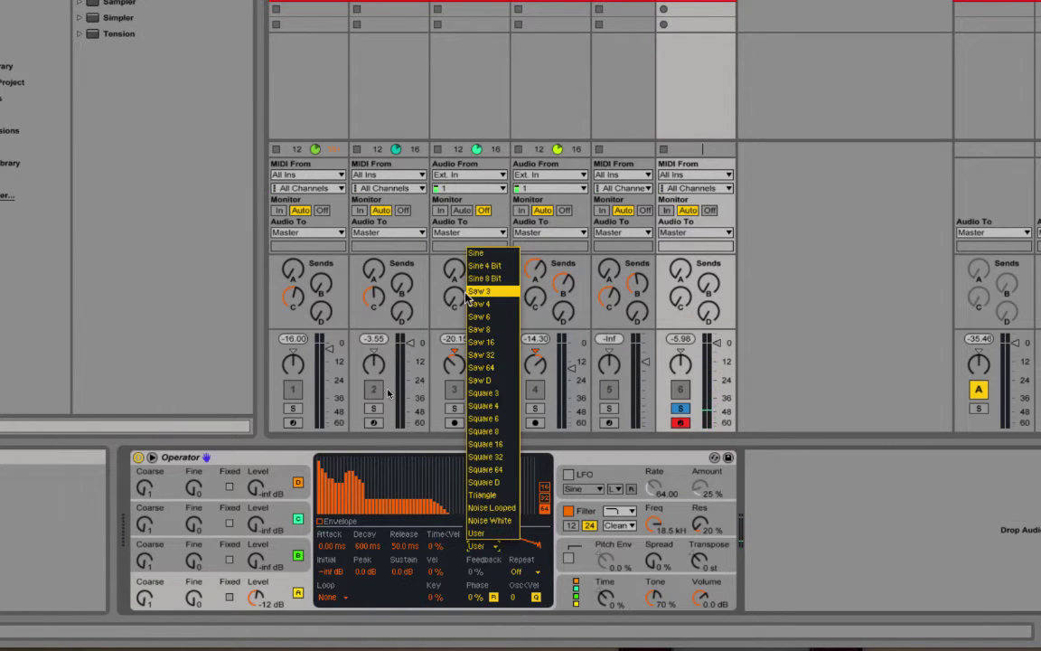
{"action": "left_click", "coordinate": [477, 253]}
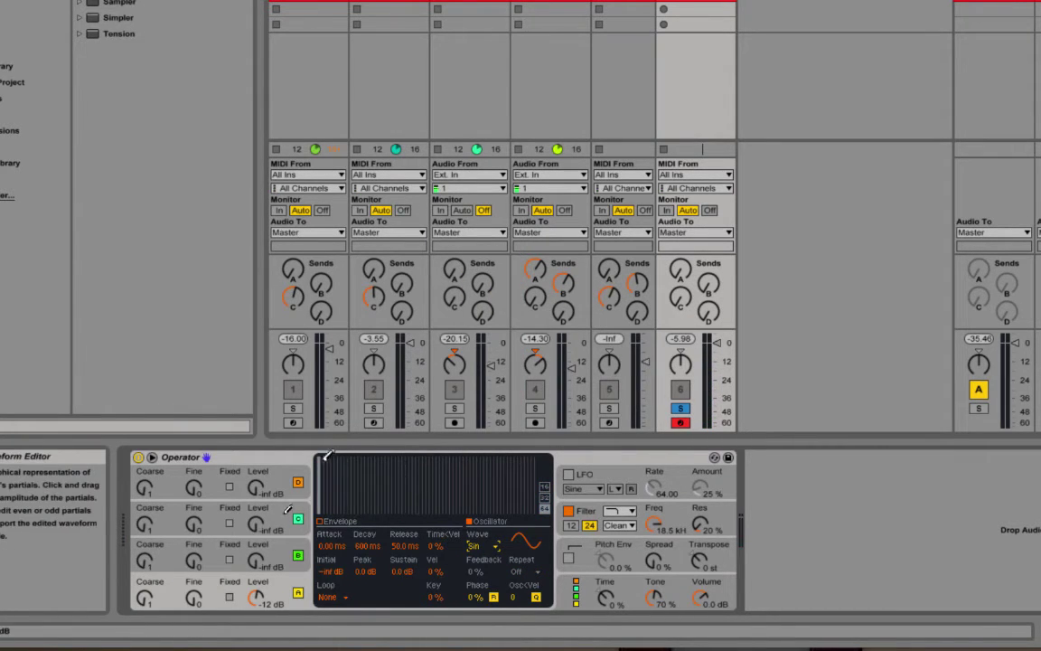
Audition the Saw 4, Saw 64 and Saw 3 waveforms one after another on oscillator A
{"action": "left_click", "coordinate": [477, 546]}
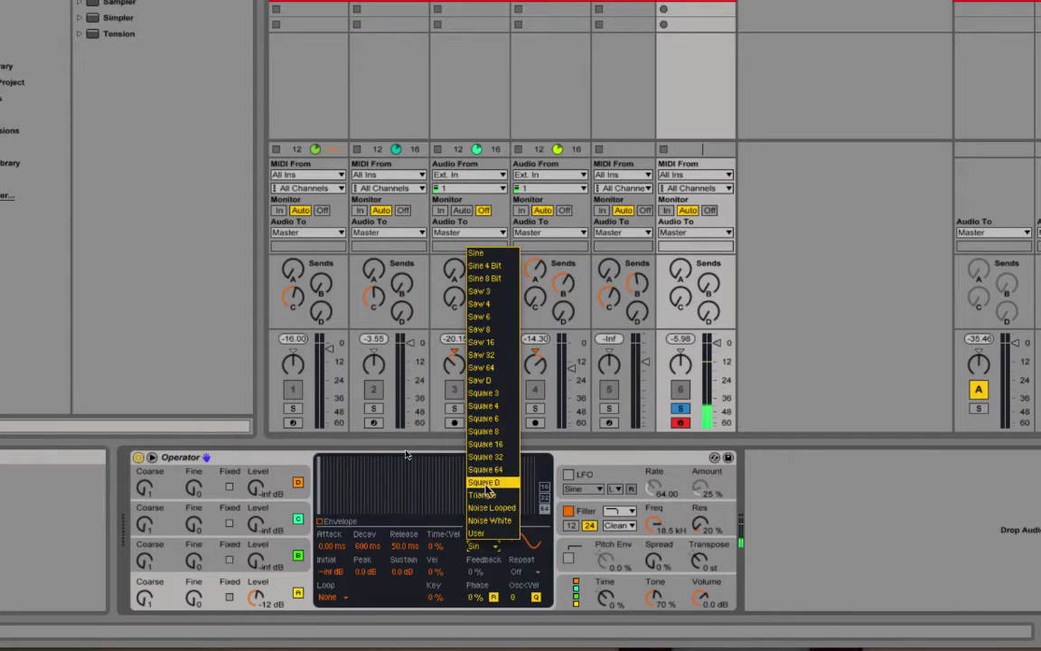
{"action": "left_click", "coordinate": [480, 304]}
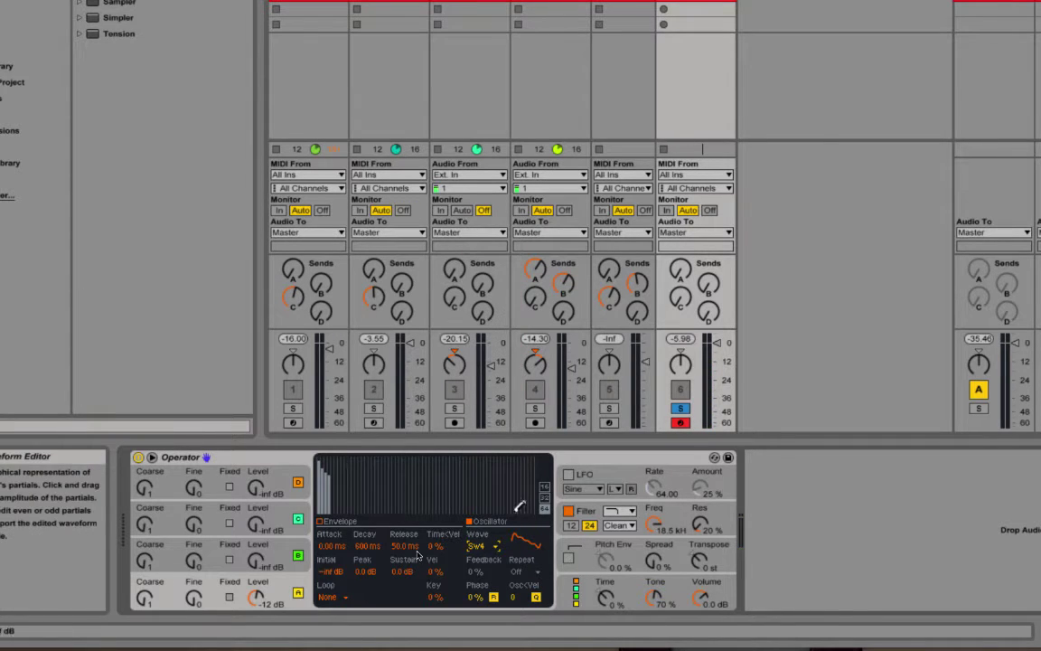
{"action": "left_click", "coordinate": [479, 545]}
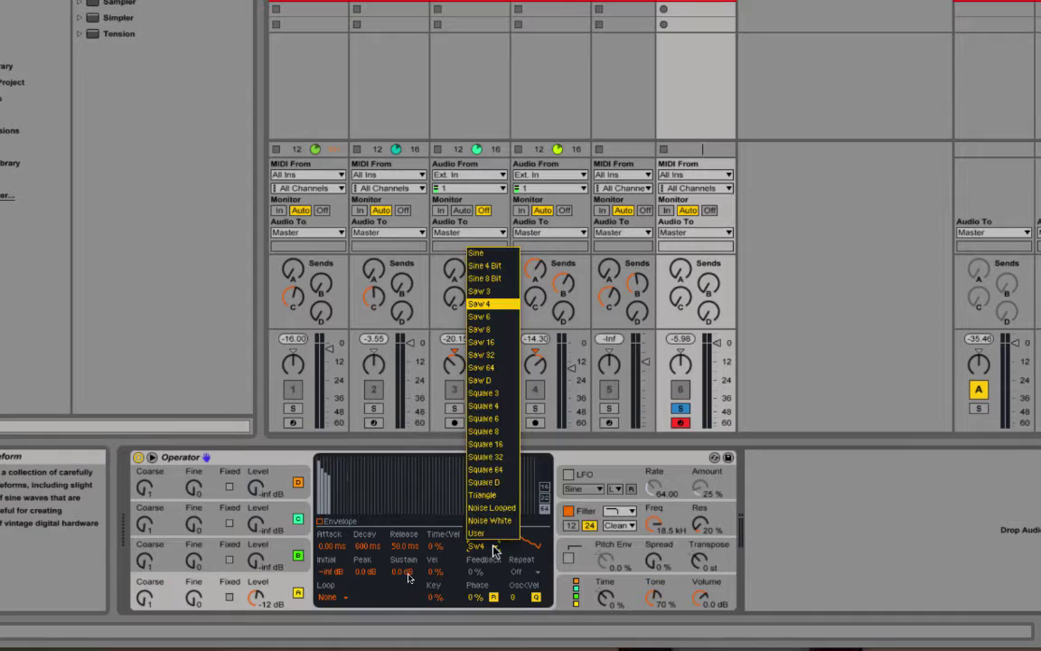
{"action": "left_click", "coordinate": [484, 369]}
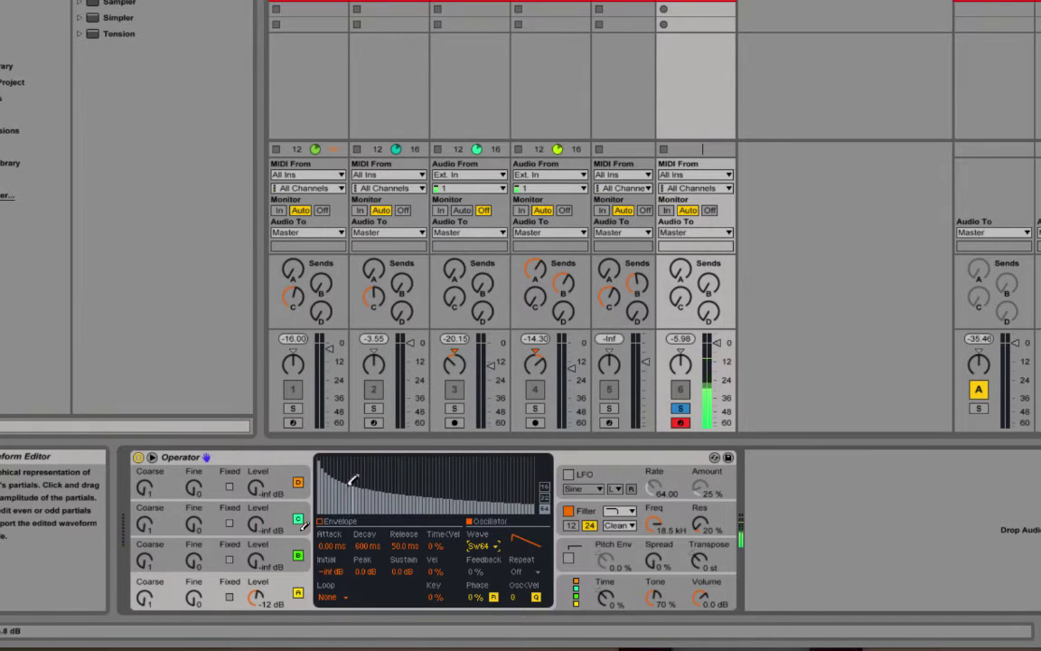
{"action": "left_click", "coordinate": [500, 538]}
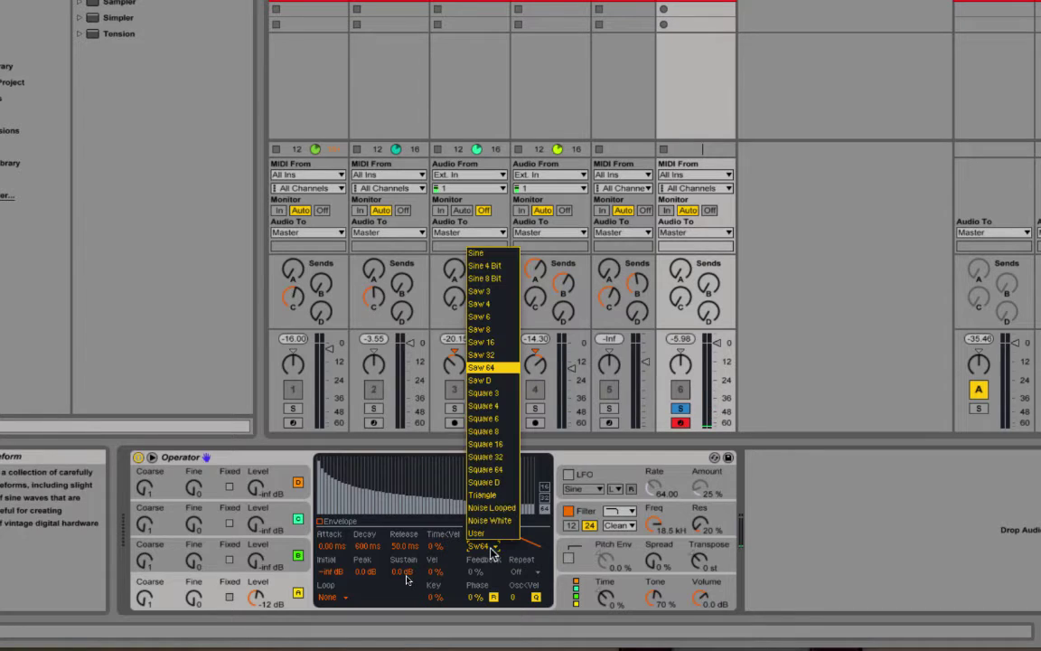
{"action": "left_click", "coordinate": [488, 301]}
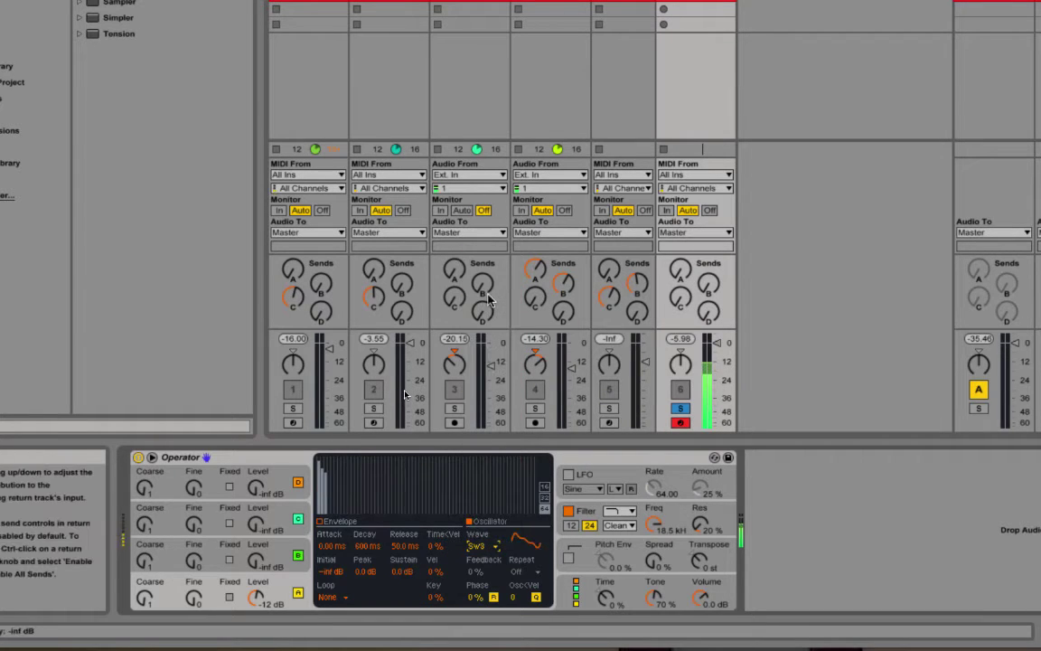
Compare the Square 3 and Square 64 waveforms on oscillator A, and switch it to Saw 64
{"action": "left_click", "coordinate": [482, 548]}
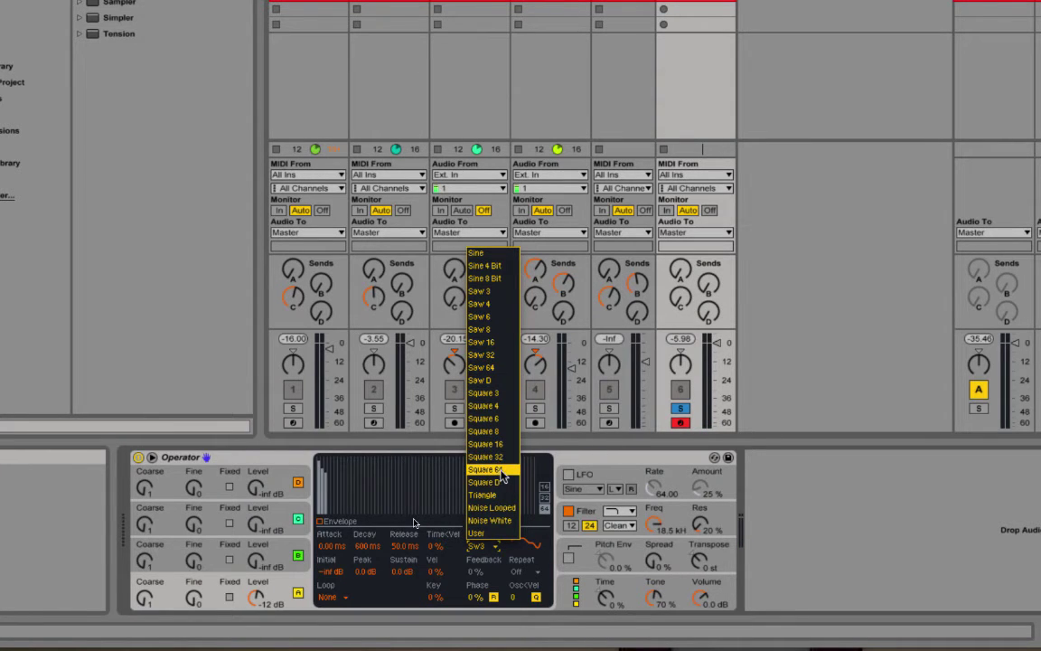
{"action": "left_click", "coordinate": [486, 394]}
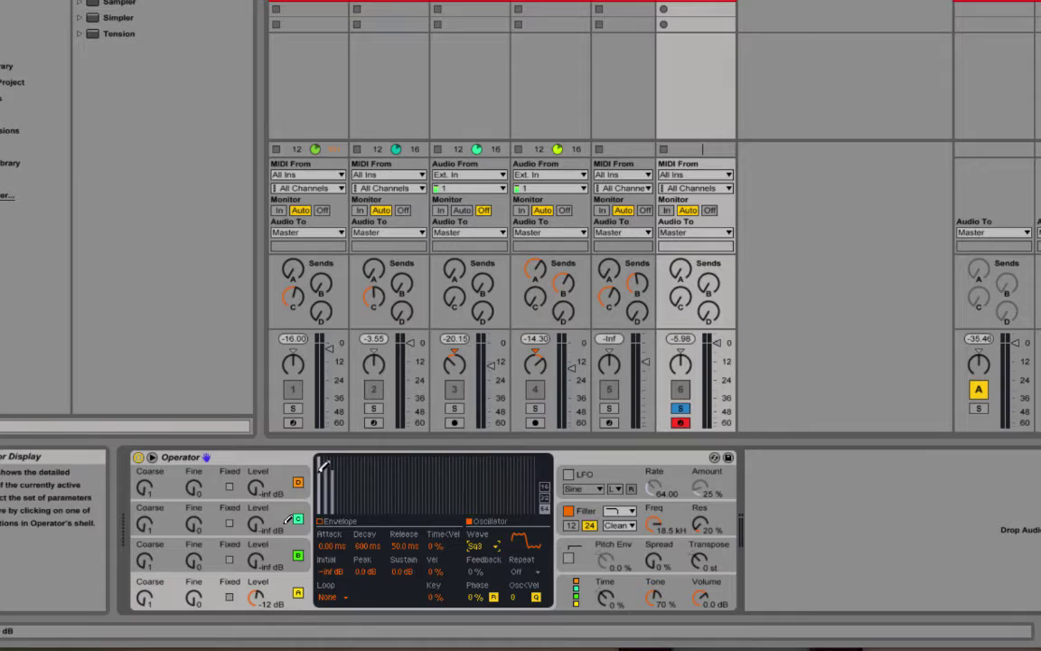
{"action": "left_click", "coordinate": [479, 546]}
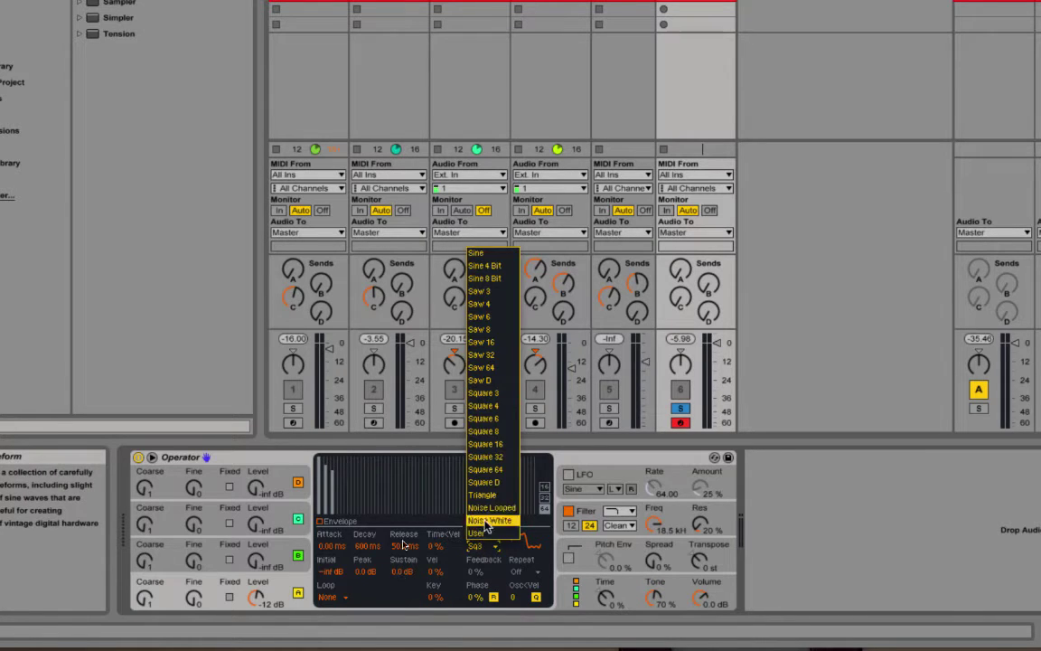
{"action": "left_click", "coordinate": [486, 469]}
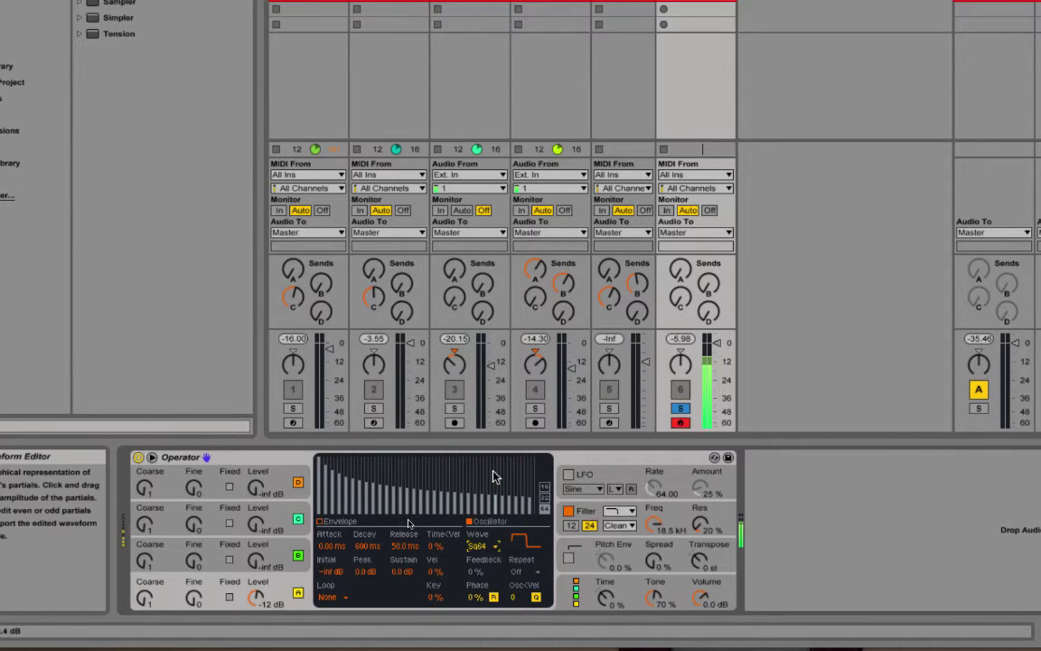
{"action": "left_click", "coordinate": [479, 546]}
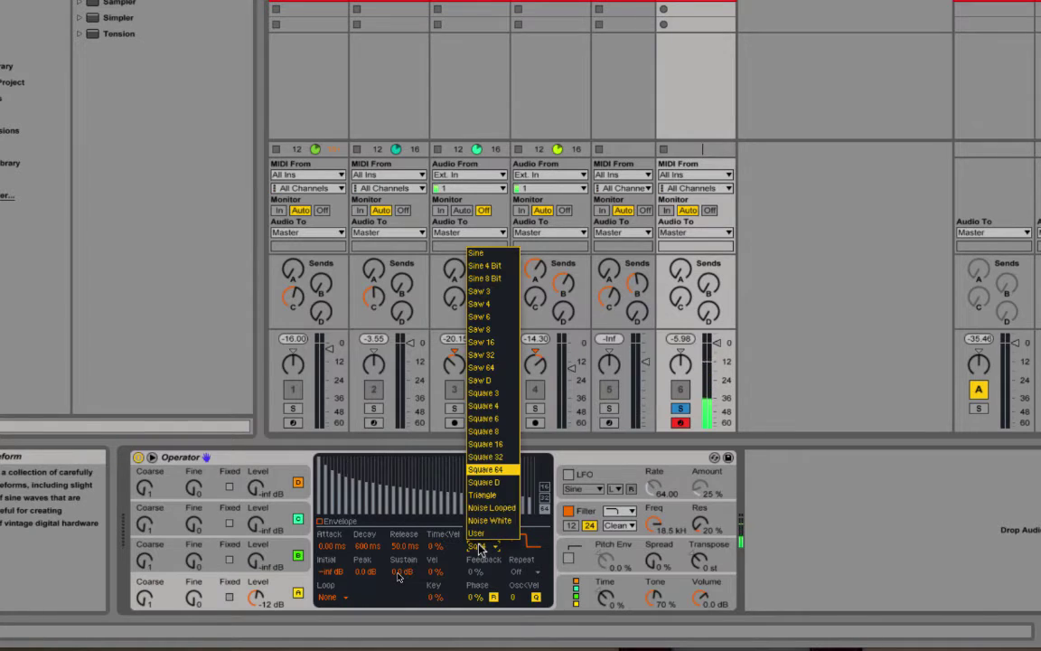
{"action": "left_click", "coordinate": [481, 373]}
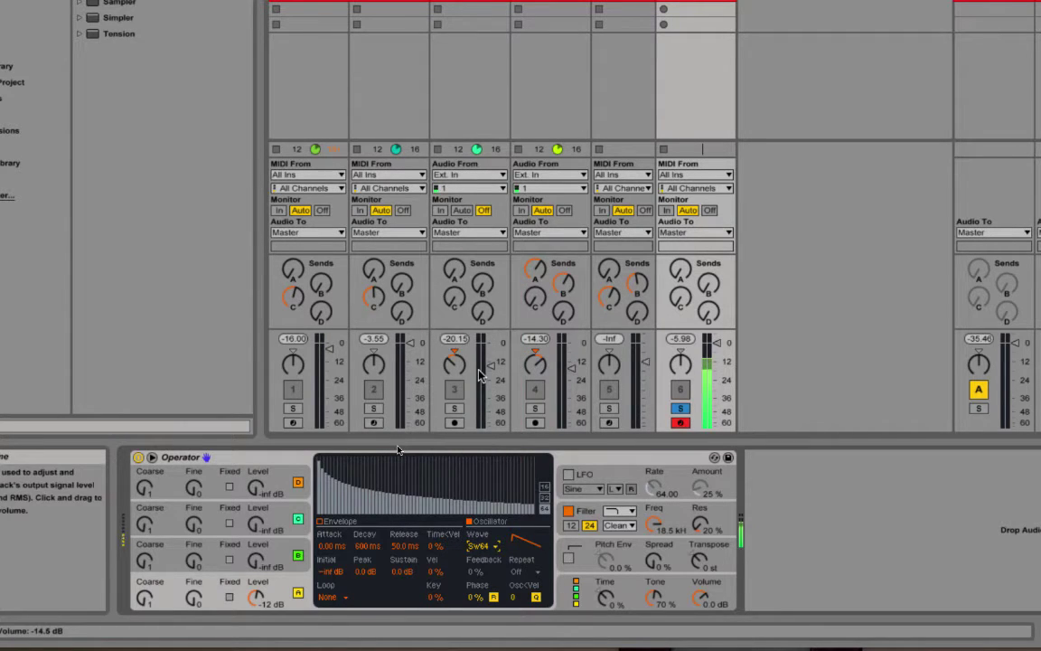
Audition Triangle and Saw 64 on oscillator A, and set its waveform back to Sine
{"action": "left_click", "coordinate": [479, 547]}
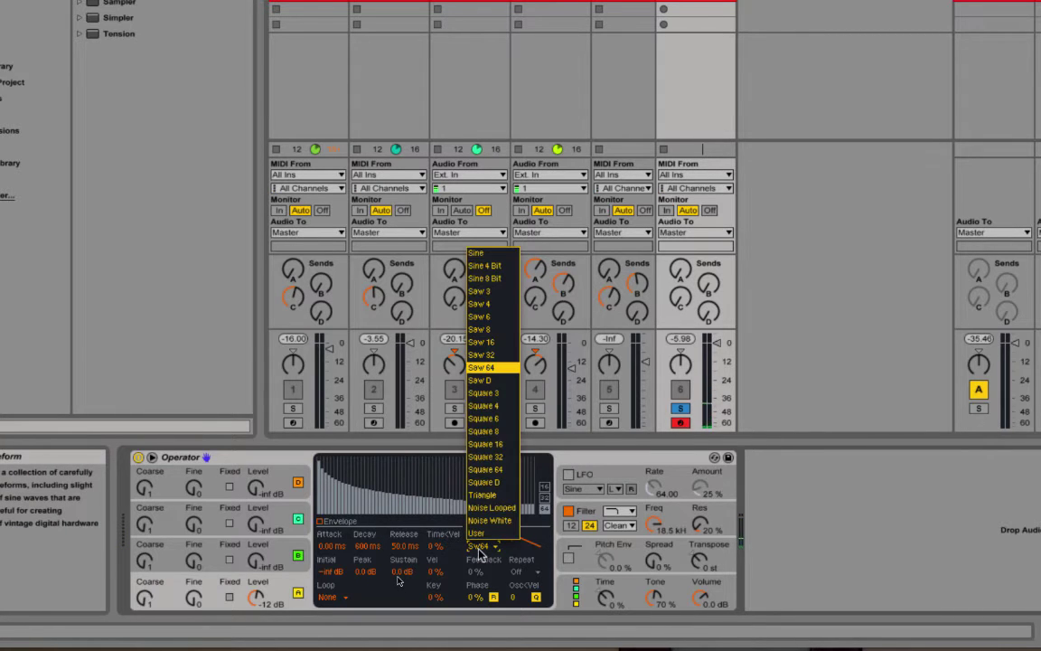
{"action": "left_click", "coordinate": [493, 499]}
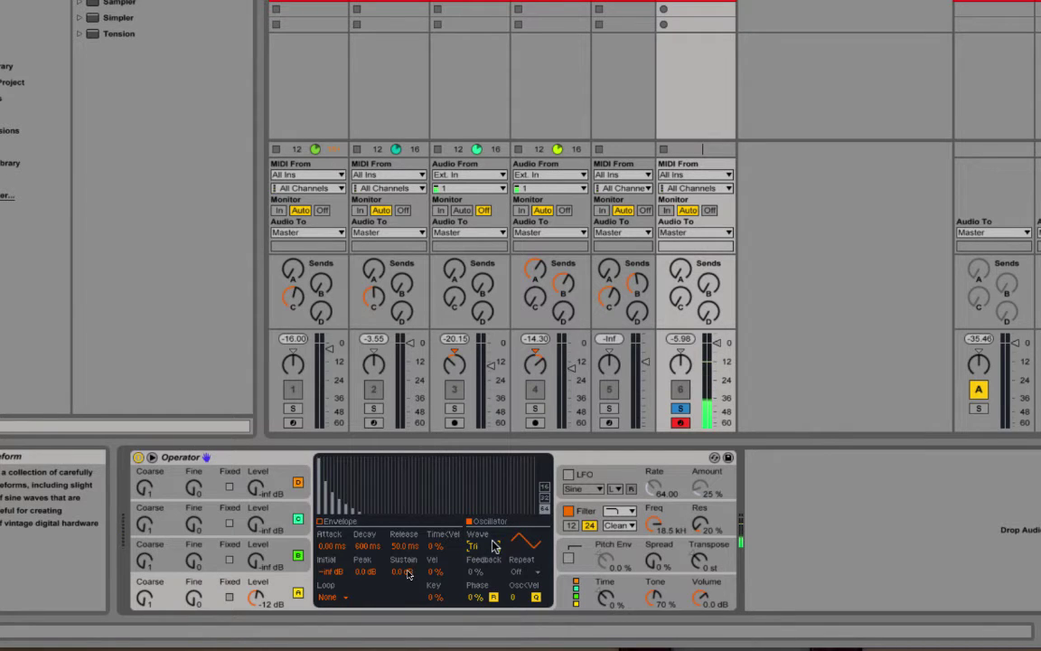
{"action": "left_click", "coordinate": [486, 549]}
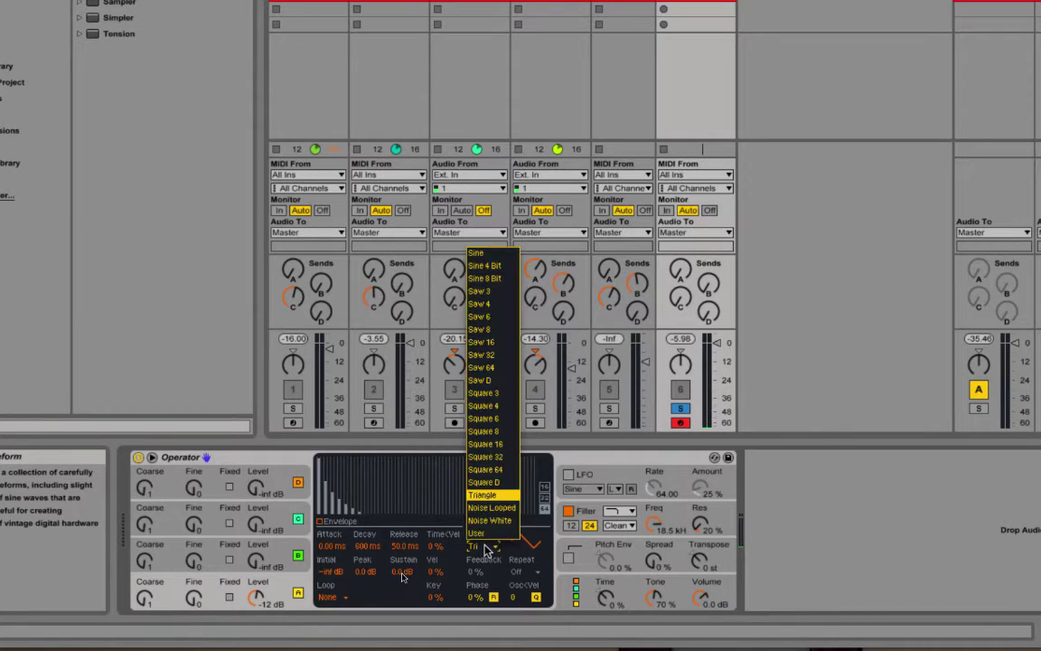
{"action": "left_click", "coordinate": [479, 371]}
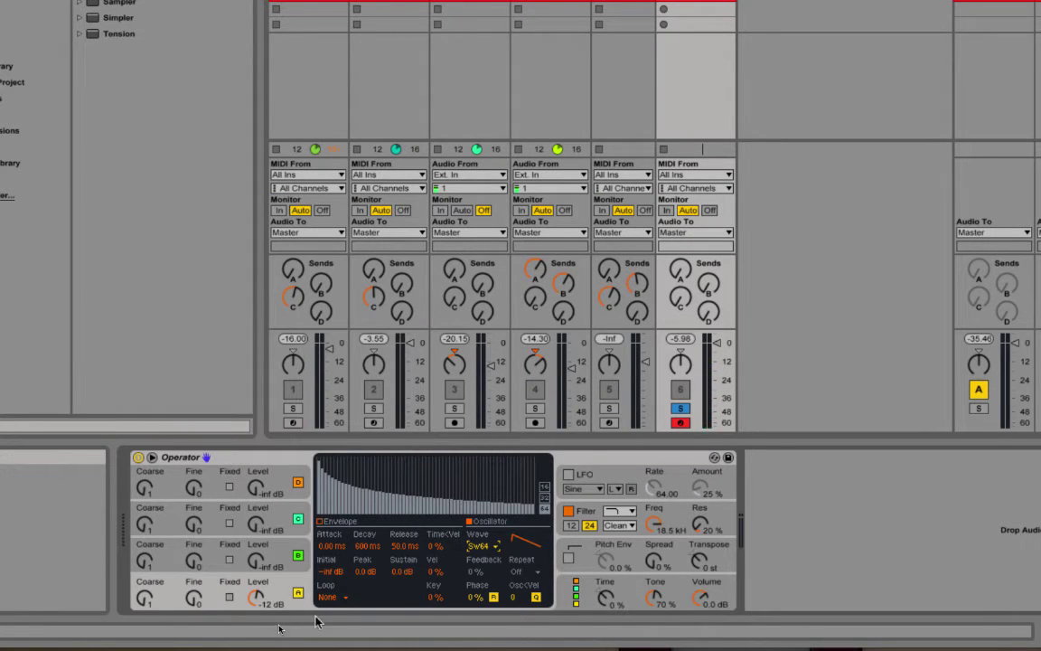
{"action": "left_click", "coordinate": [477, 546]}
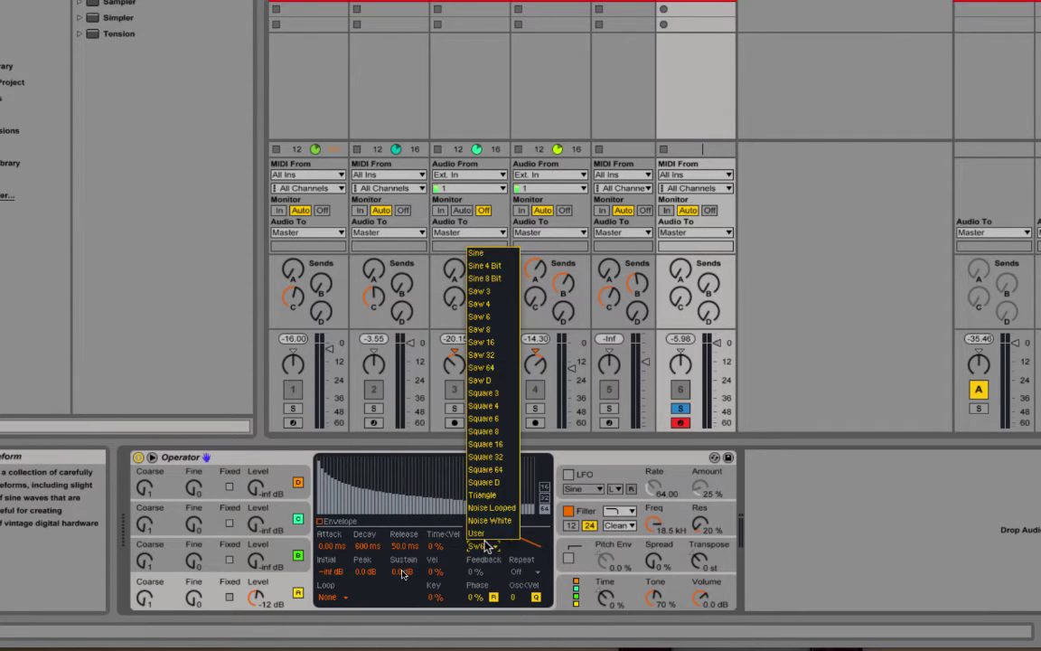
{"action": "left_click", "coordinate": [488, 257]}
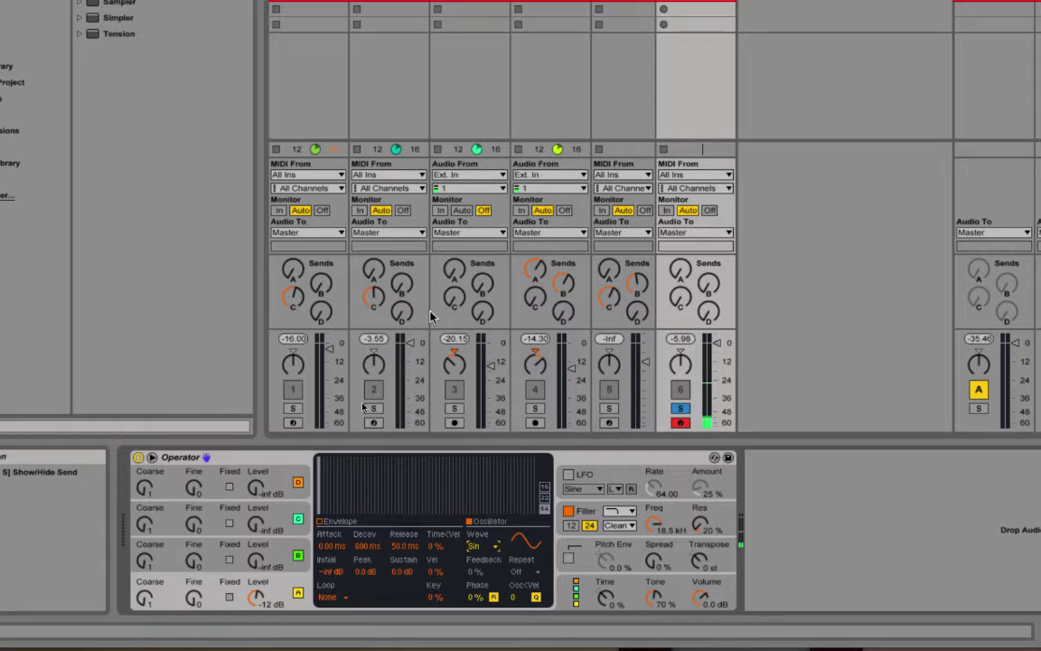
{"action": "left_click", "coordinate": [484, 548]}
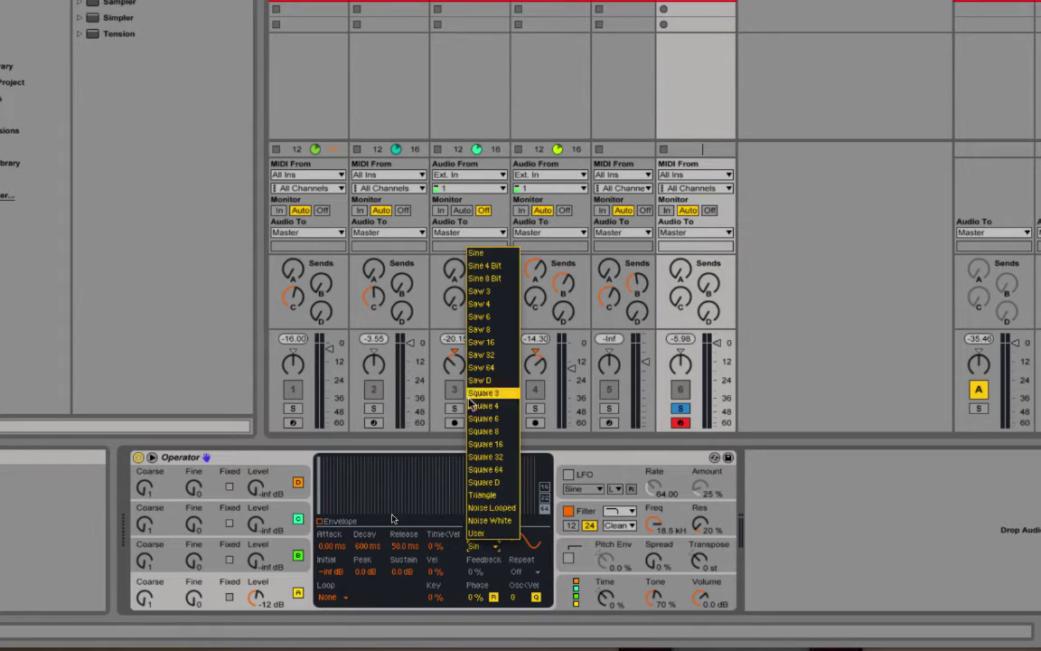
{"action": "left_click", "coordinate": [417, 498]}
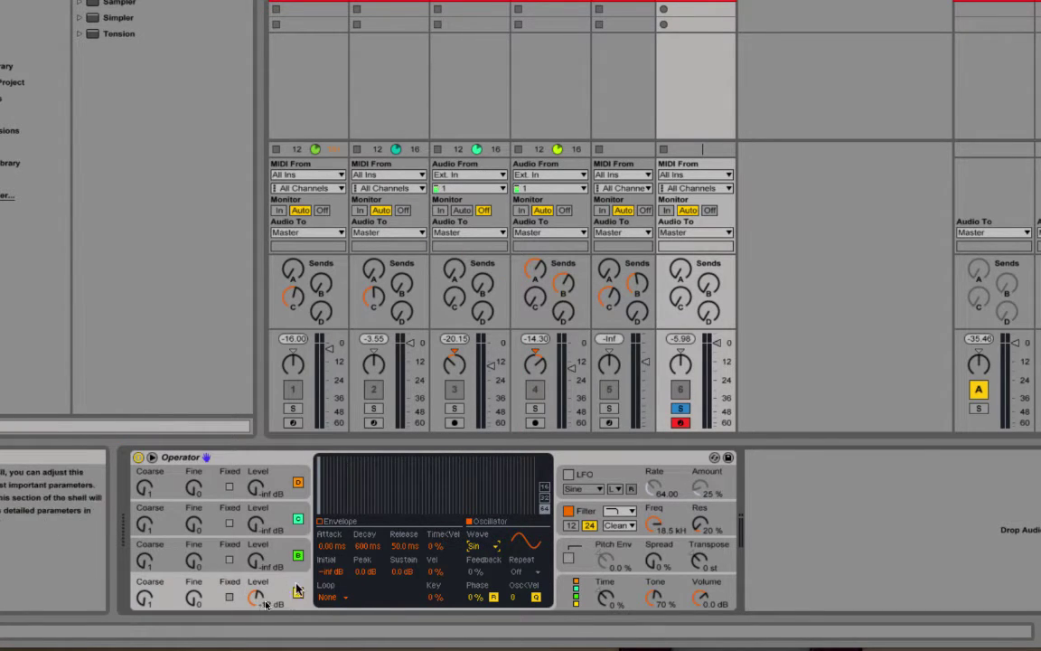
Show oscillator A's envelope and set its decay to 245 ms and its release to 1.00 ms
{"action": "left_click", "coordinate": [319, 525]}
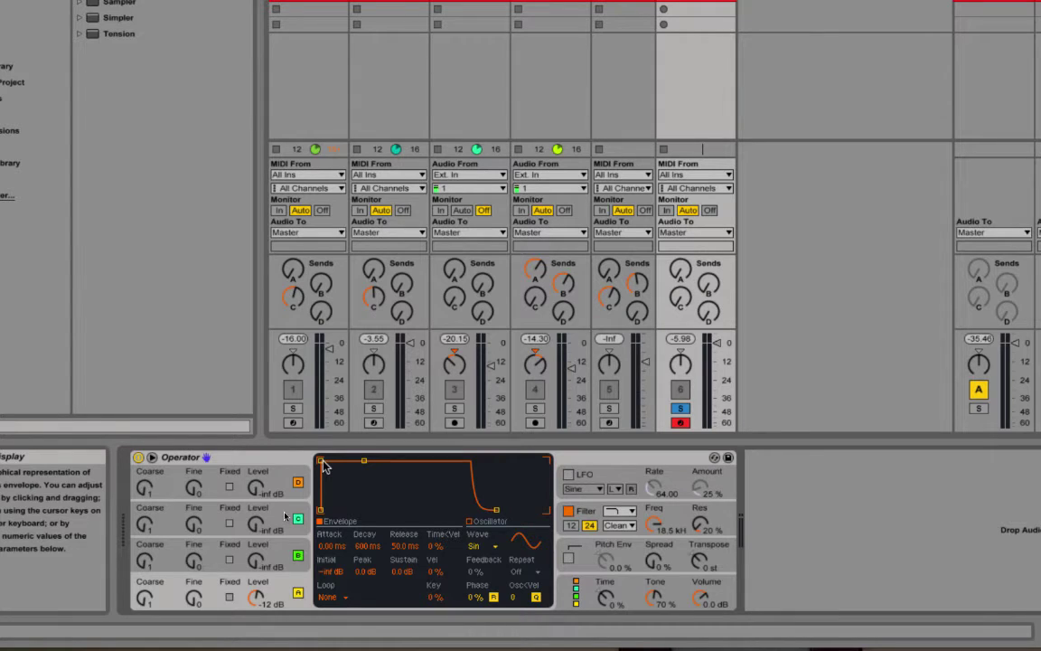
{"action": "mouse_move", "coordinate": [363, 461]}
{"action": "left_mouse_down"}
{"action": "mouse_move", "coordinate": [363, 499]}
{"action": "mouse_move", "coordinate": [359, 461]}
{"action": "left_mouse_up"}
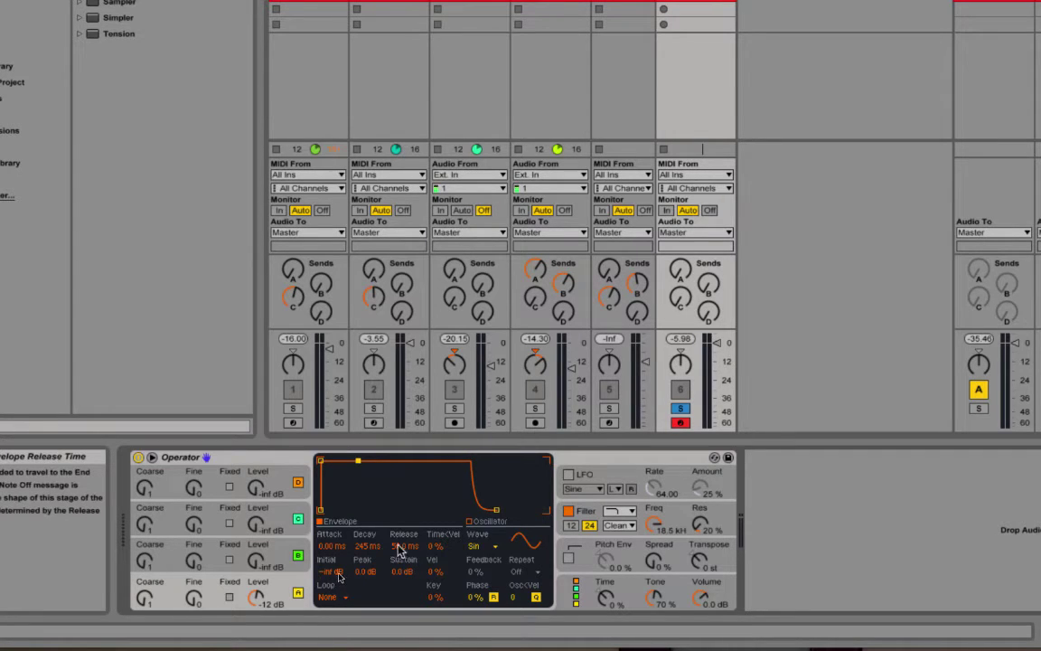
{"action": "mouse_move", "coordinate": [396, 547]}
{"action": "left_mouse_down"}
{"action": "mouse_move", "coordinate": [397, 569]}
{"action": "mouse_move", "coordinate": [399, 551]}
{"action": "left_mouse_up"}
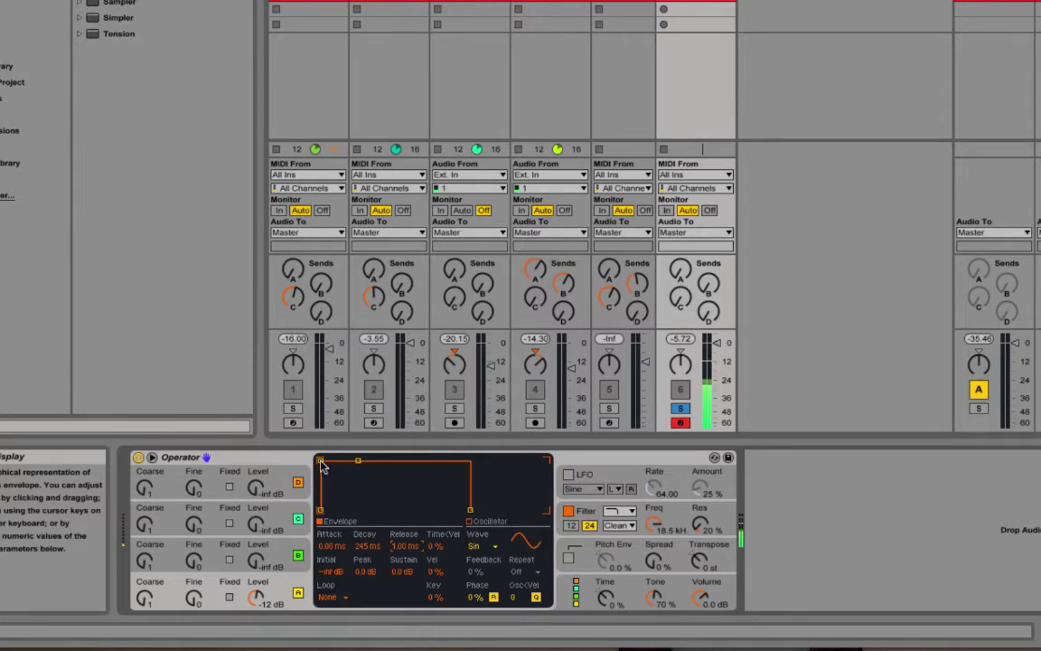
Try an attack of 0.61 ms and a release of 42.6 ms on oscillator A's envelope and audition the sound
{"action": "left_click_drag", "start_coordinate": [321, 460], "coordinate": [331, 460]}
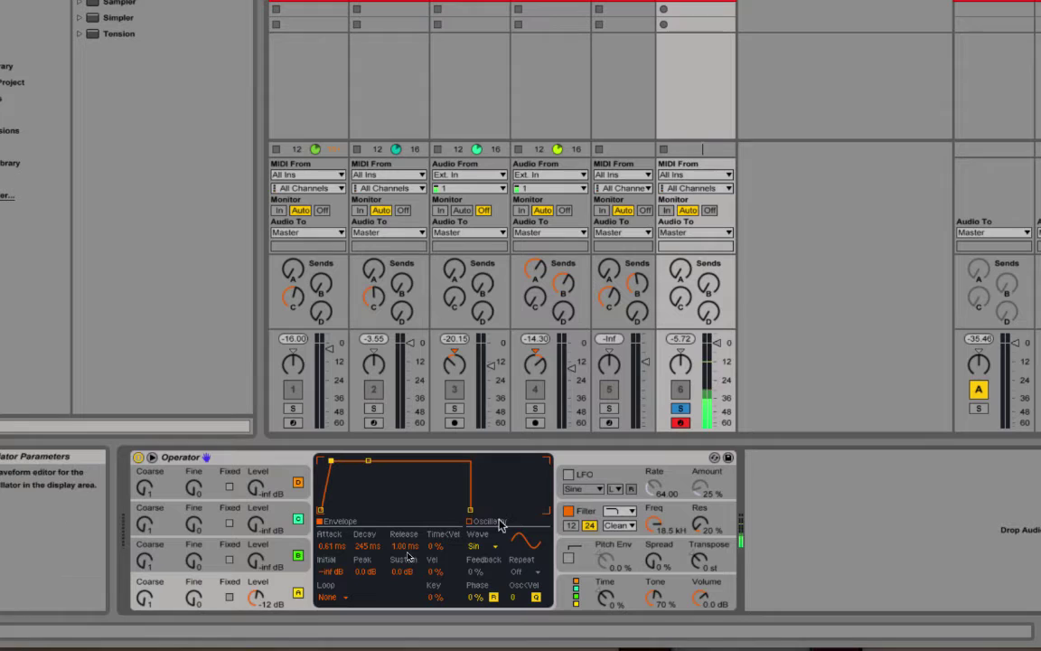
{"action": "left_click_drag", "start_coordinate": [469, 510], "coordinate": [482, 510]}
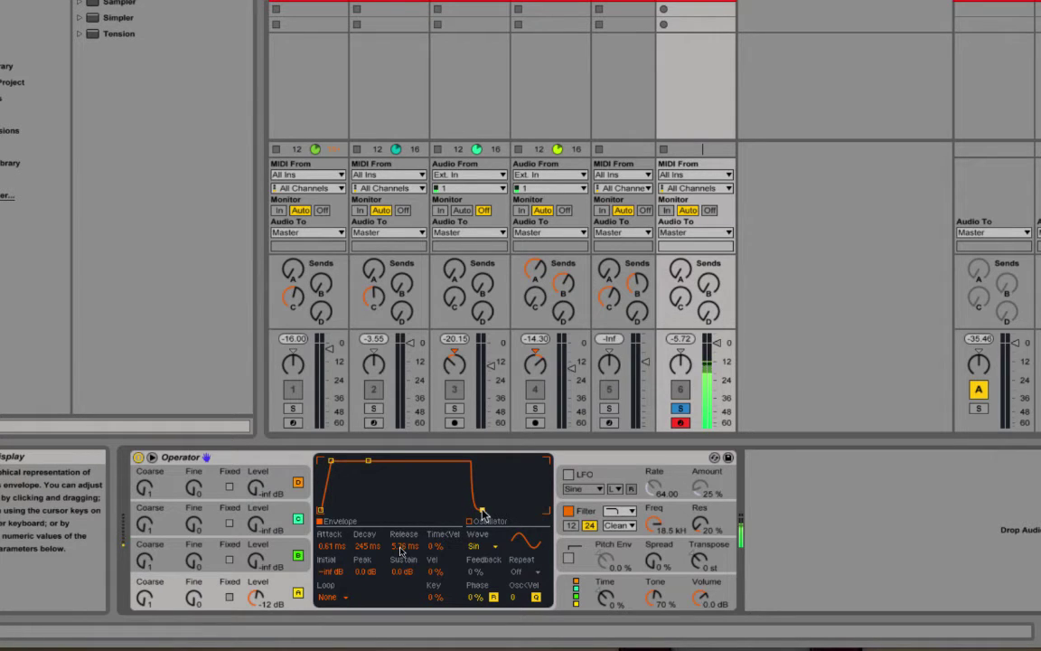
{"action": "left_click_drag", "start_coordinate": [392, 529], "coordinate": [392, 522]}
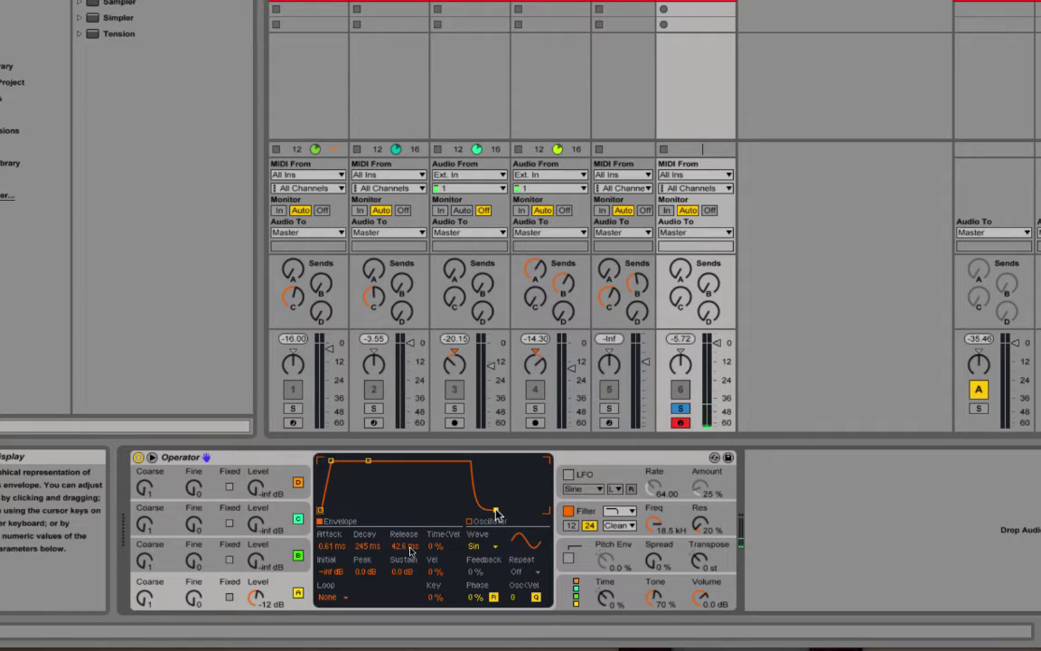
{"action": "key", "text": "a"}
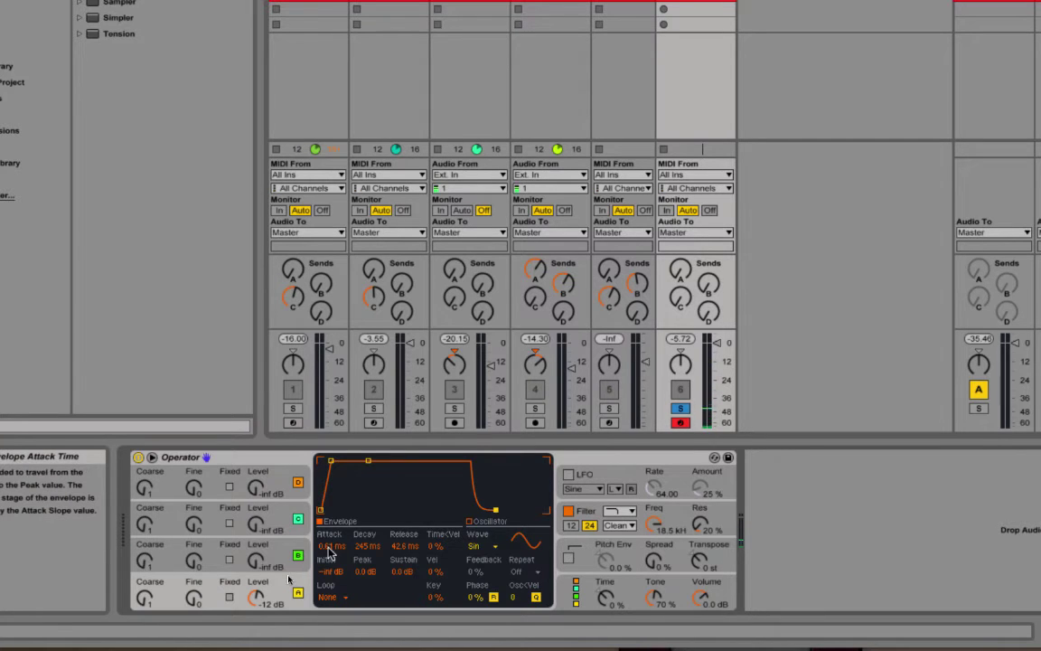
Try a 3.10 ms attack on oscillator A, and audition it with the attack at 0.00 ms and the release at 1.00 ms
{"action": "left_click_drag", "start_coordinate": [329, 548], "coordinate": [330, 528]}
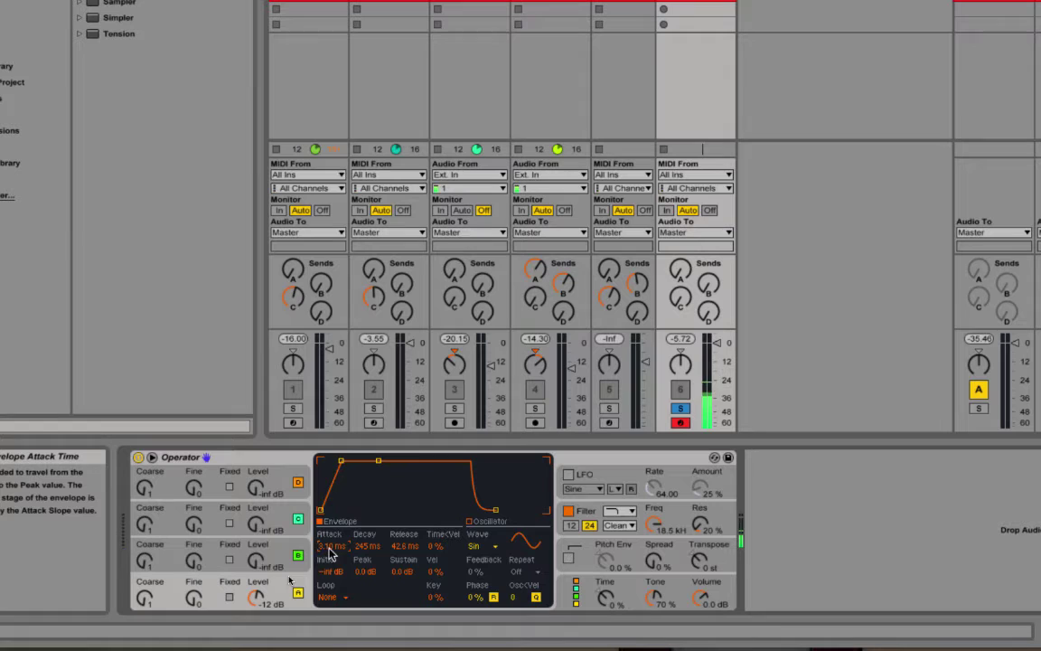
{"action": "left_click_drag", "start_coordinate": [330, 548], "coordinate": [330, 578]}
{"action": "left_click_drag", "start_coordinate": [400, 549], "coordinate": [399, 582]}
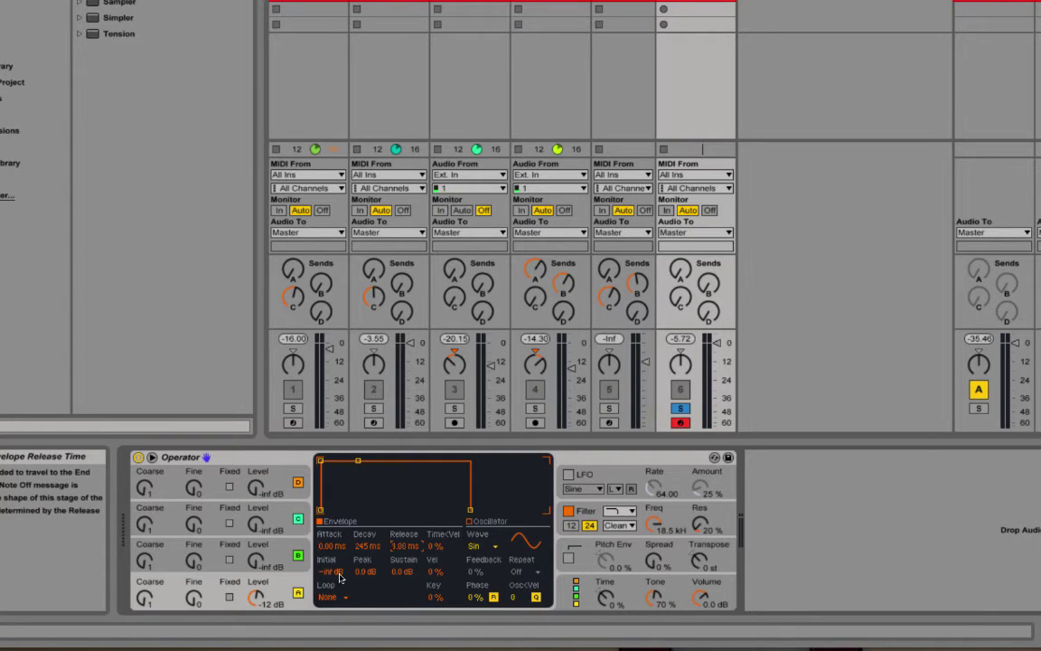
{"action": "key", "text": "a"}
{"action": "key", "text": "a"}
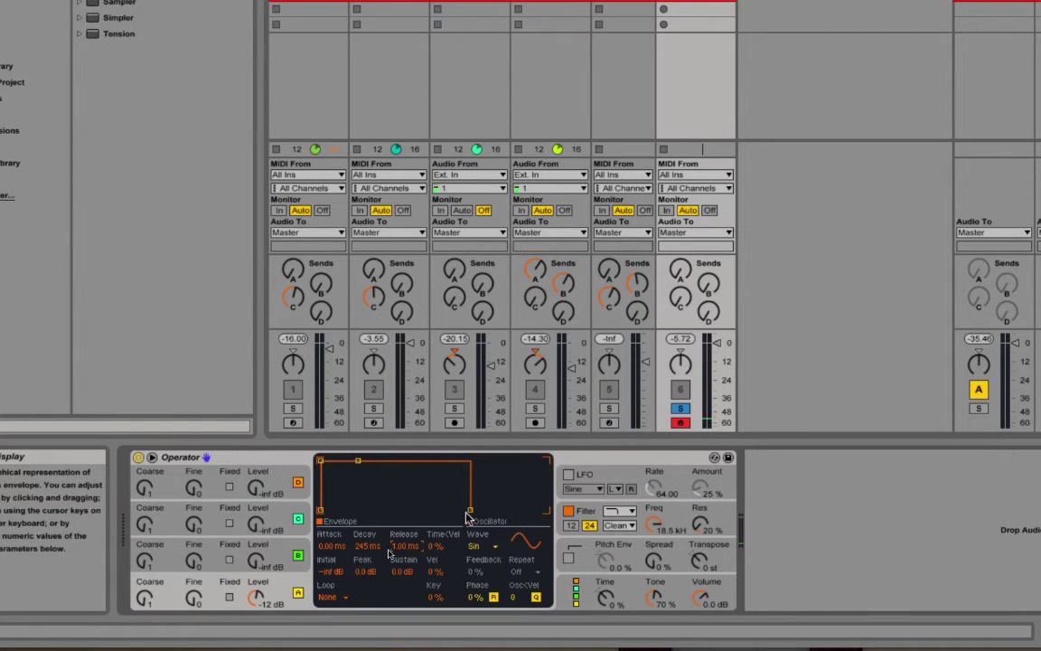
Lengthen oscillator A's envelope release in stages up to 4.34 s
{"action": "left_click_drag", "start_coordinate": [472, 513], "coordinate": [488, 512]}
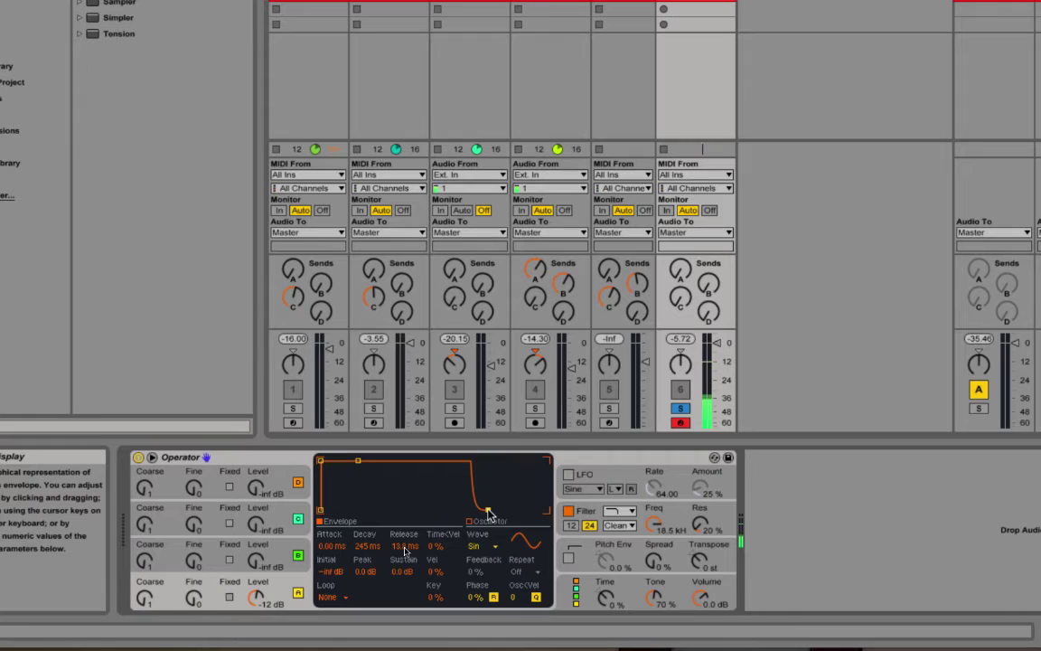
{"action": "left_click_drag", "start_coordinate": [488, 510], "coordinate": [522, 510]}
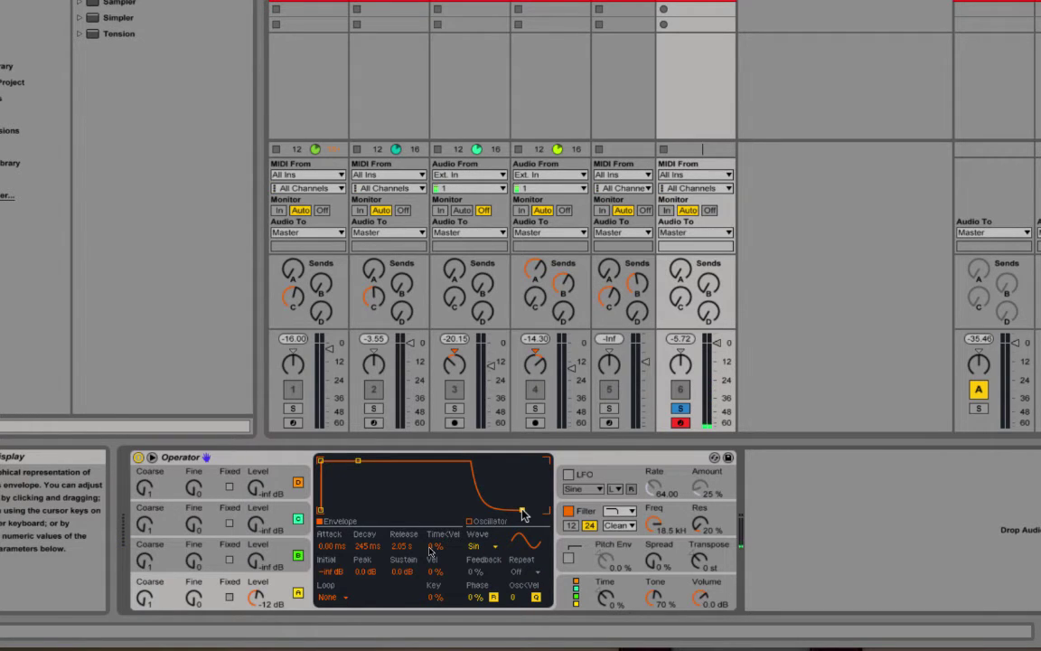
{"action": "left_click_drag", "start_coordinate": [526, 510], "coordinate": [528, 509]}
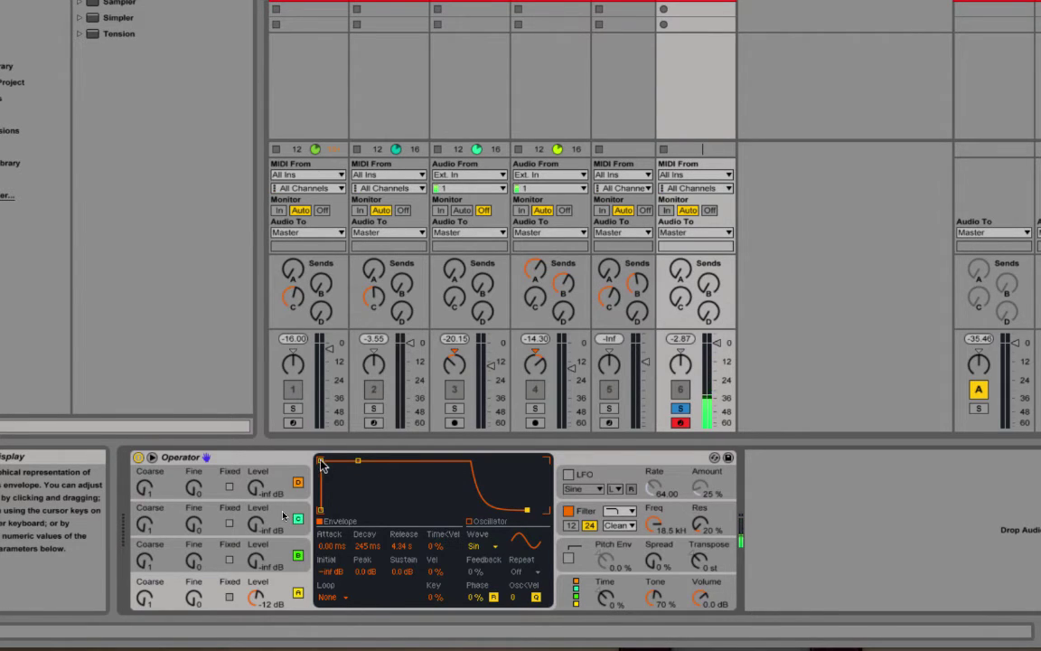
Try a 3.30 s attack, return it to 0.00 ms with a 37.6 ms release, and show oscillator A's partials display
{"action": "left_click_drag", "start_coordinate": [320, 461], "coordinate": [384, 460]}
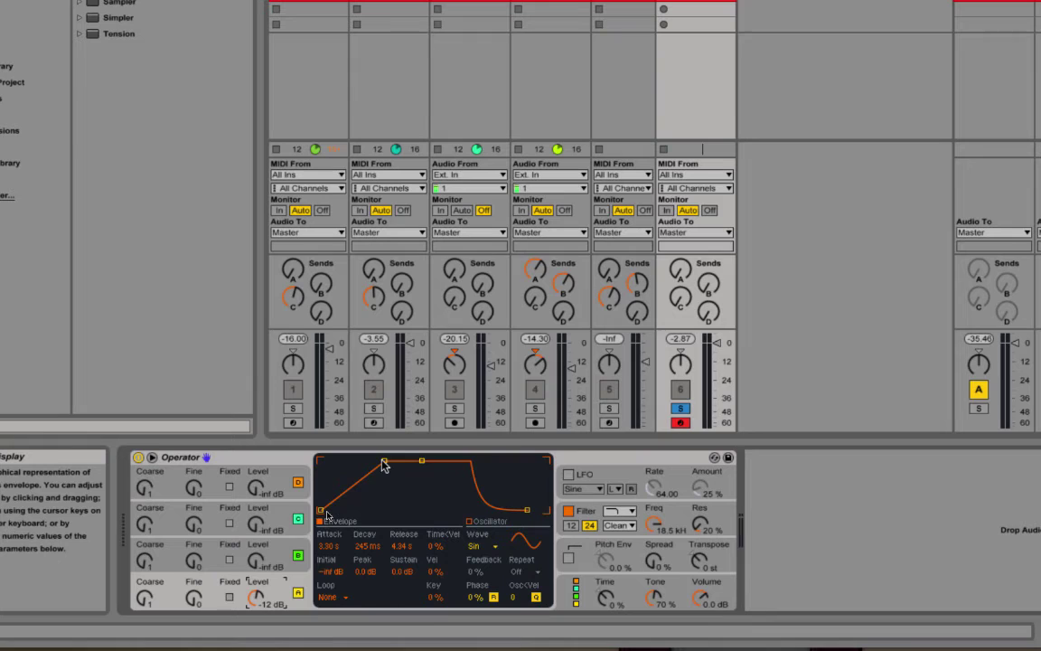
{"action": "left_click_drag", "start_coordinate": [384, 461], "coordinate": [321, 461]}
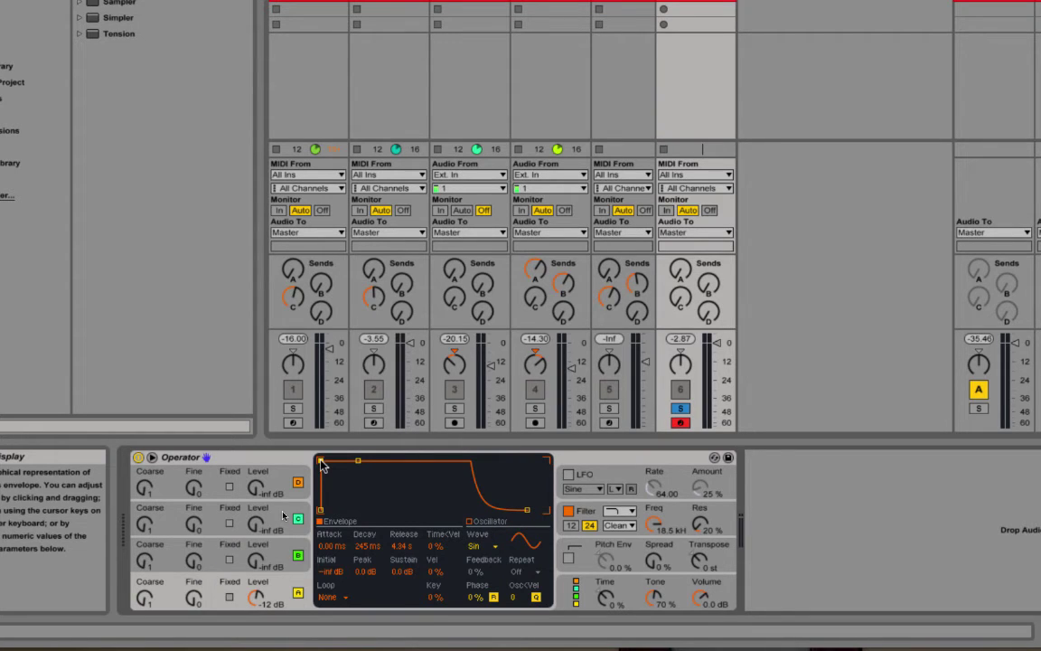
{"action": "left_click_drag", "start_coordinate": [527, 510], "coordinate": [497, 510]}
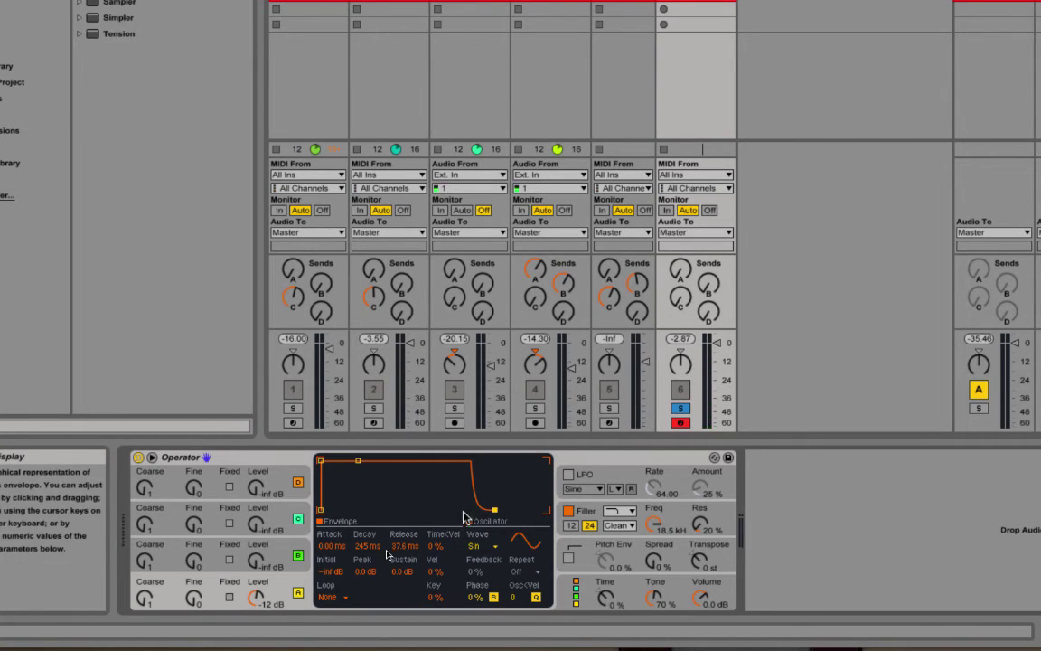
{"action": "left_click", "coordinate": [486, 521]}
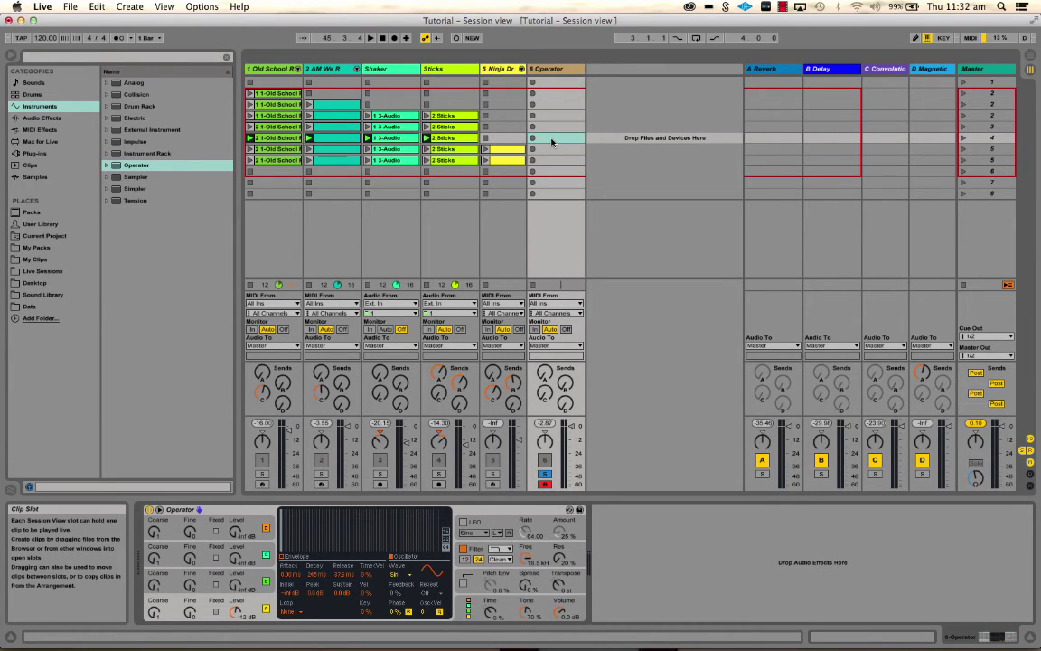
Unsolo the Operator track, play scene 4 to rehearse over the beat, and stop playback
{"action": "left_click", "coordinate": [544, 473]}
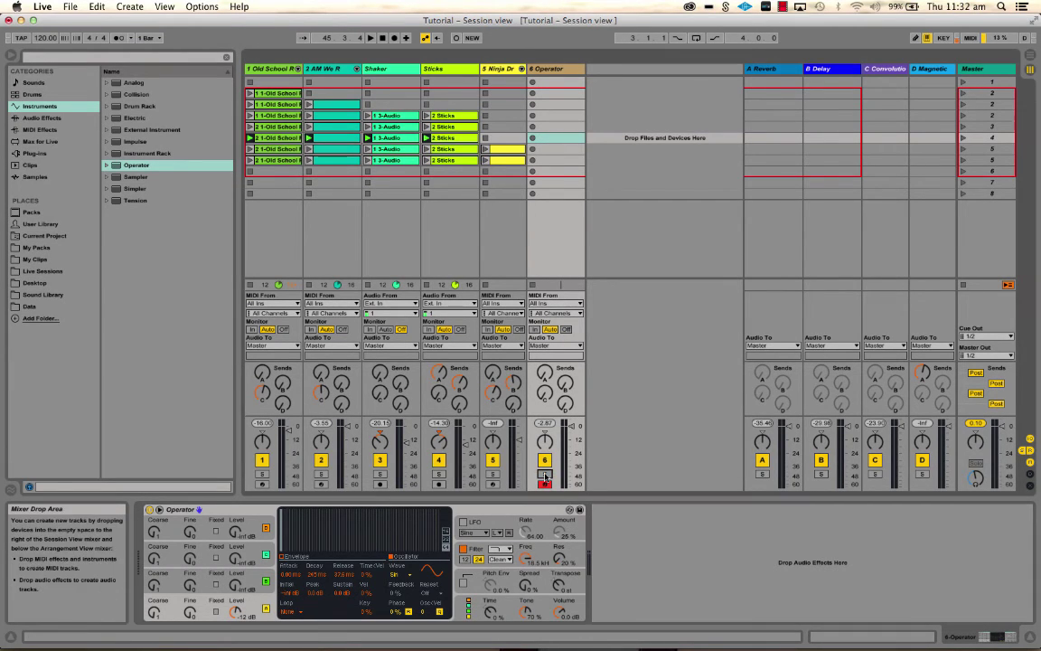
{"action": "left_click", "coordinate": [962, 139]}
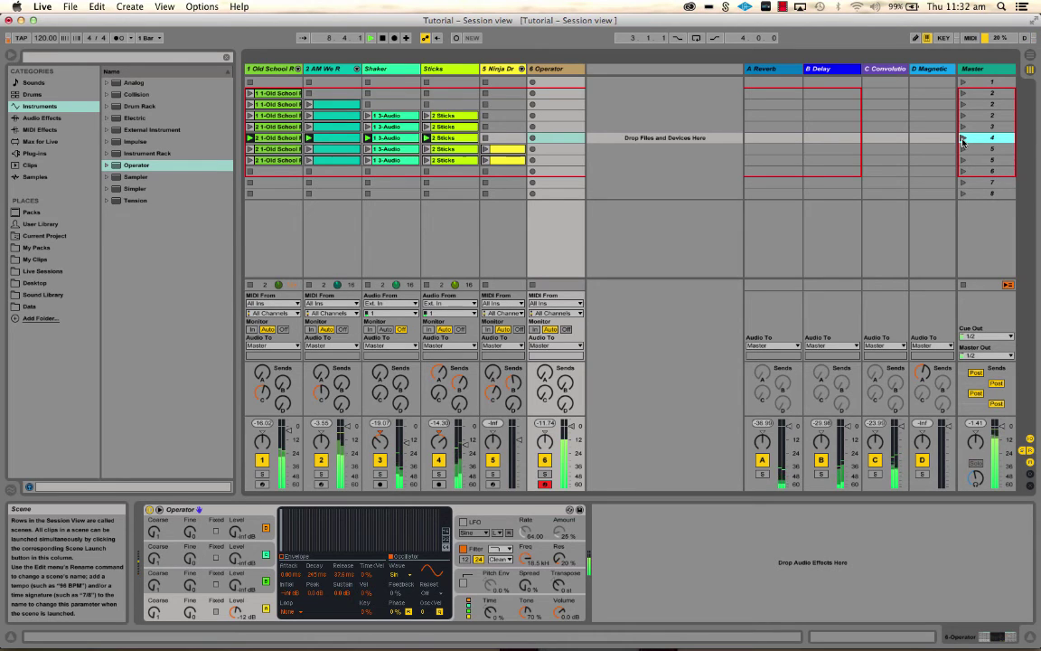
{"action": "key", "text": "space"}
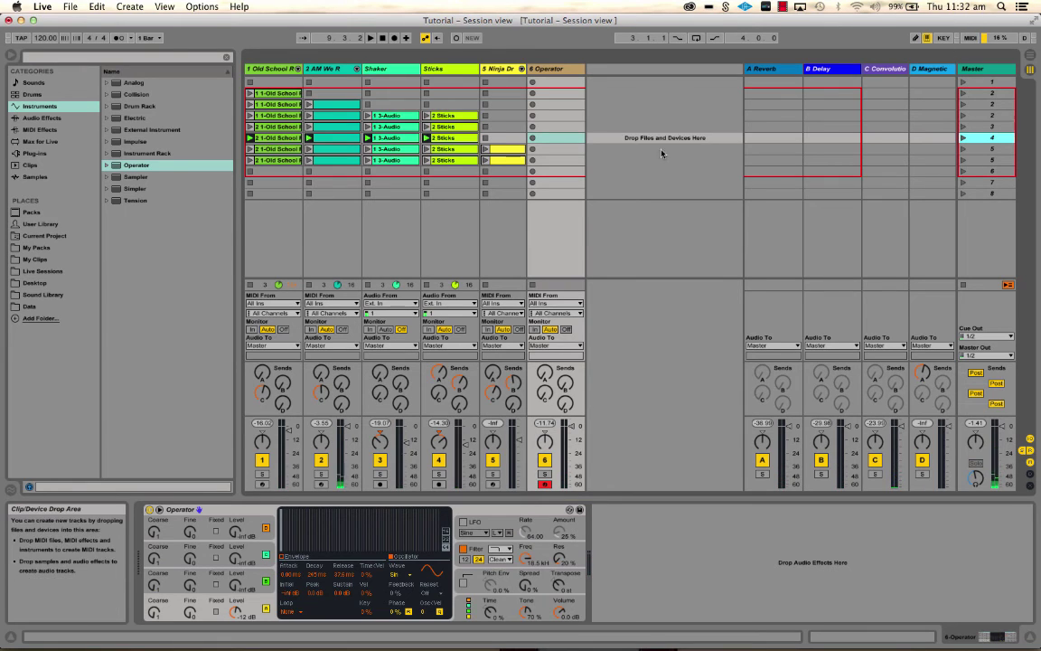
Record a four-bar bass line into the Operator track's scene 4 slot, discarding the empty clip created there first
{"action": "left_click", "coordinate": [532, 140]}
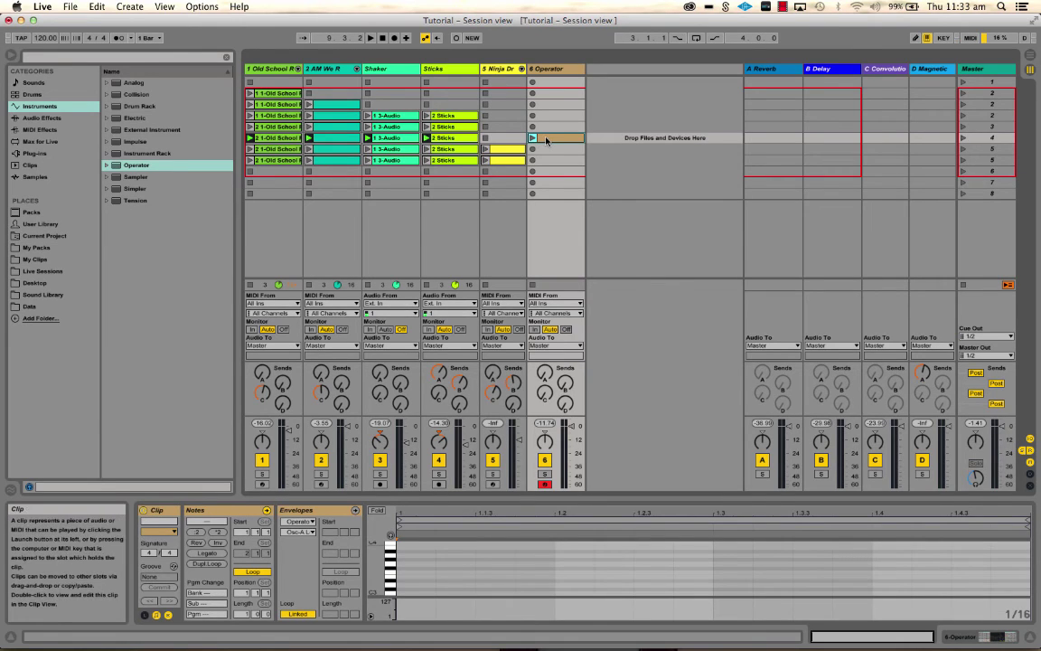
{"action": "key", "text": "Delete"}
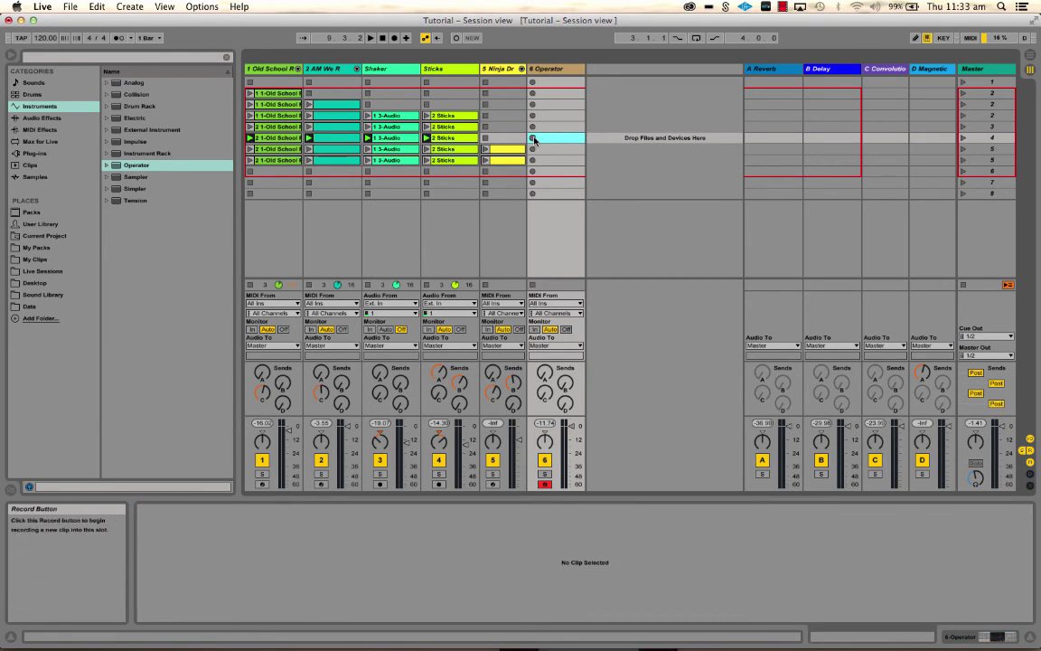
{"action": "left_click", "coordinate": [533, 138]}
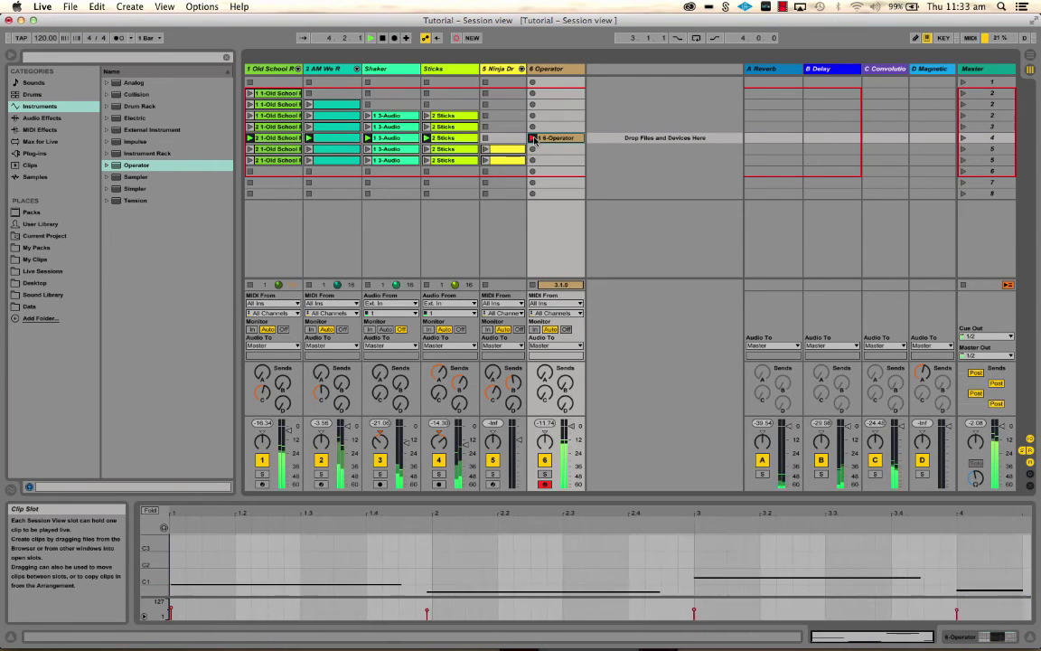
{"action": "left_click", "coordinate": [533, 138]}
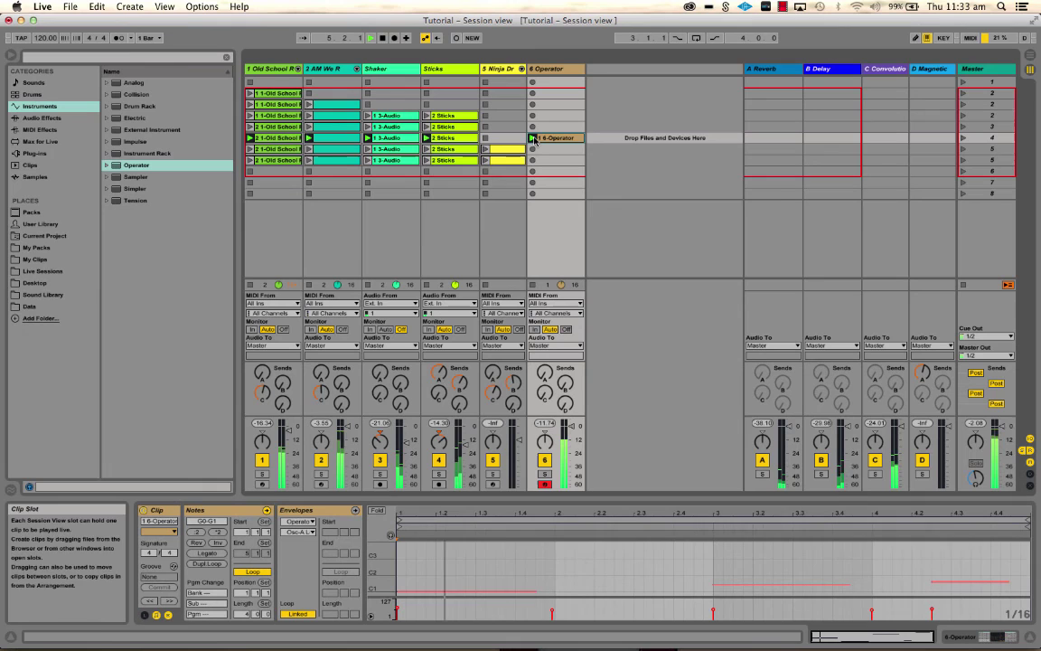
Enlarge the recorded clip's note editor, and compare the mix with the Operator track lowered, muted and active at full level again
{"action": "left_click_drag", "start_coordinate": [630, 495], "coordinate": [632, 318]}
{"action": "left_click_drag", "start_coordinate": [386, 502], "coordinate": [551, 507]}
{"action": "scroll", "coordinate": [555, 508], "scroll_direction": "down", "scroll_amount": 4}
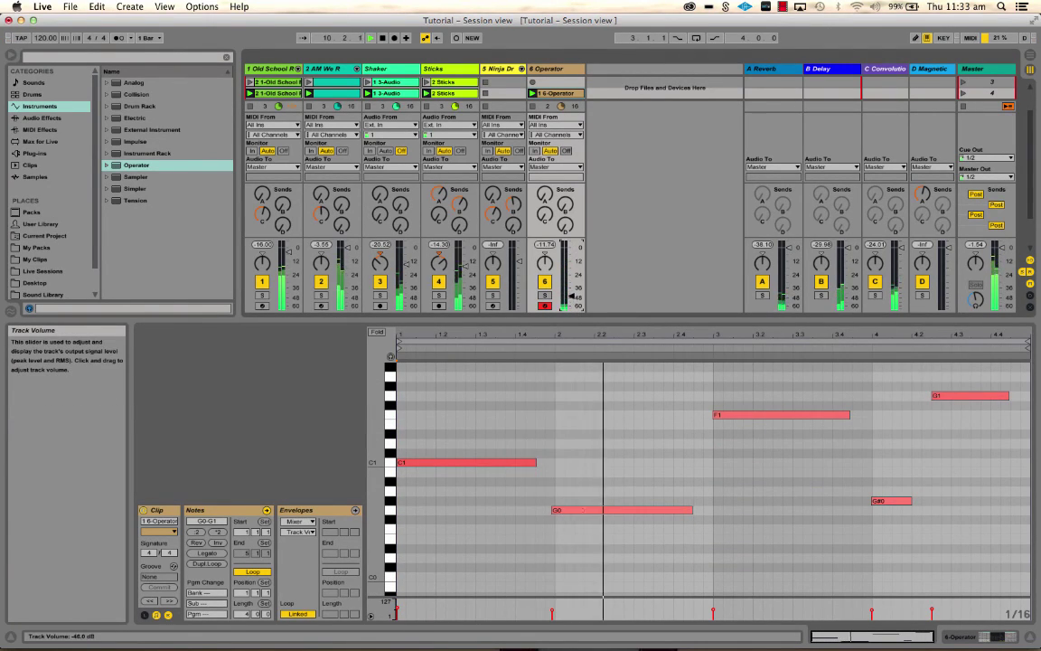
{"action": "left_click_drag", "start_coordinate": [570, 295], "coordinate": [572, 253]}
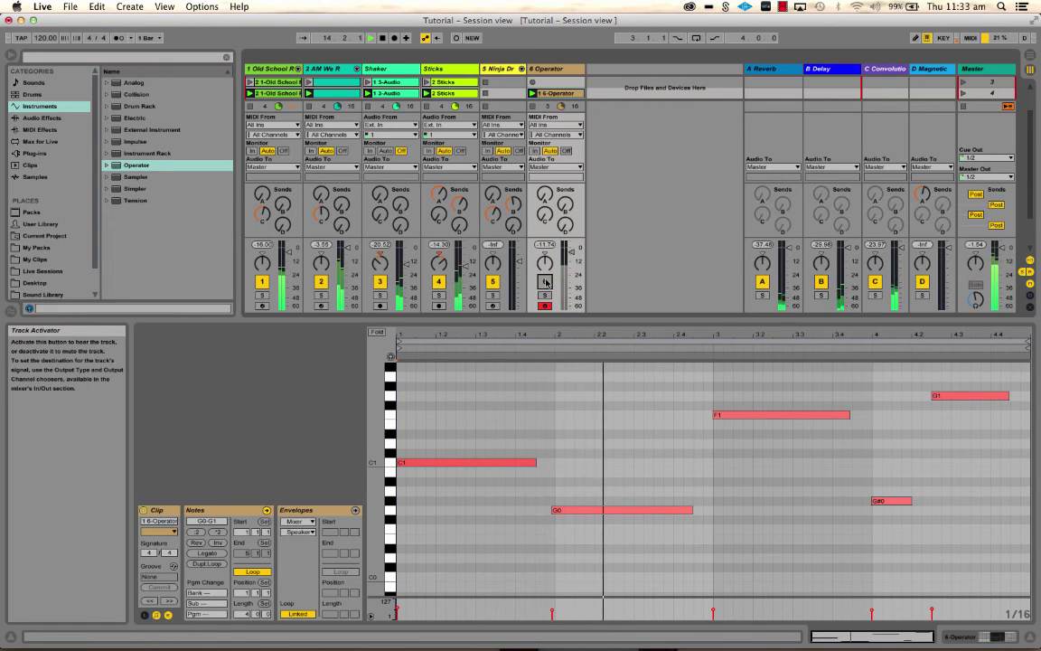
{"action": "left_click", "coordinate": [545, 282]}
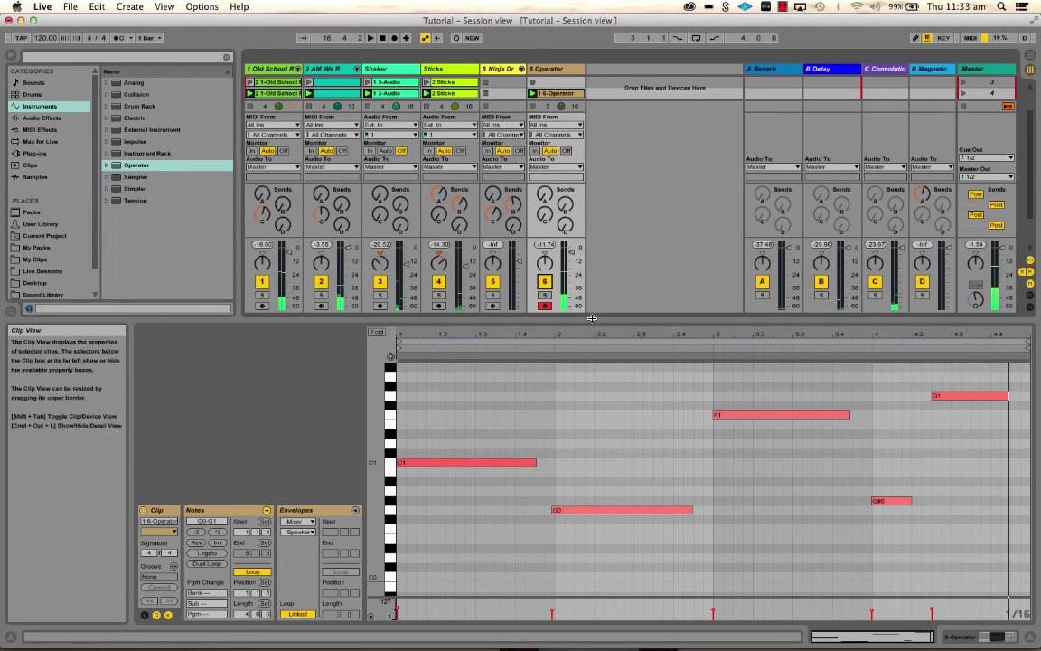
Shrink the note editor and show the Operator track's device instead of the clip
{"action": "left_click_drag", "start_coordinate": [591, 321], "coordinate": [632, 362]}
{"action": "scroll", "coordinate": [588, 524], "scroll_direction": "down", "scroll_amount": 2}
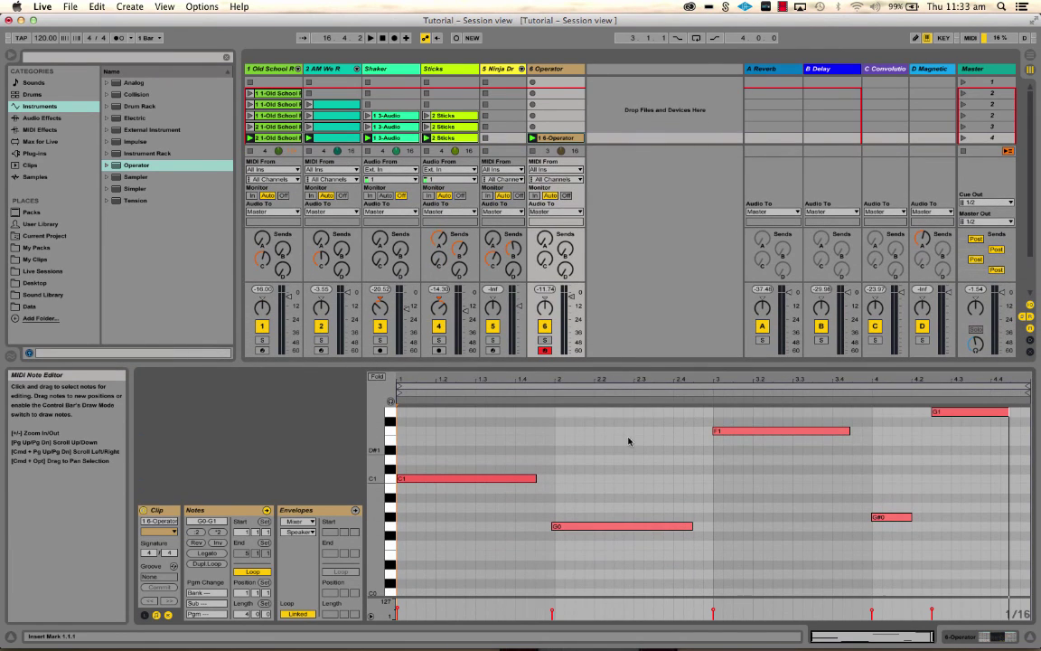
{"action": "left_click", "coordinate": [550, 71]}
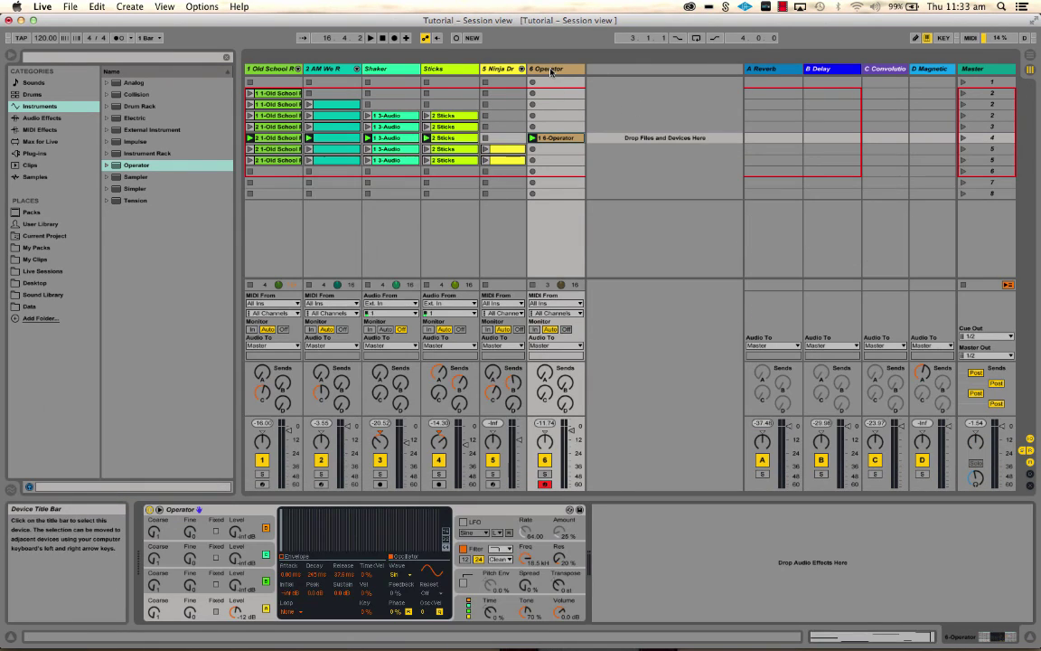